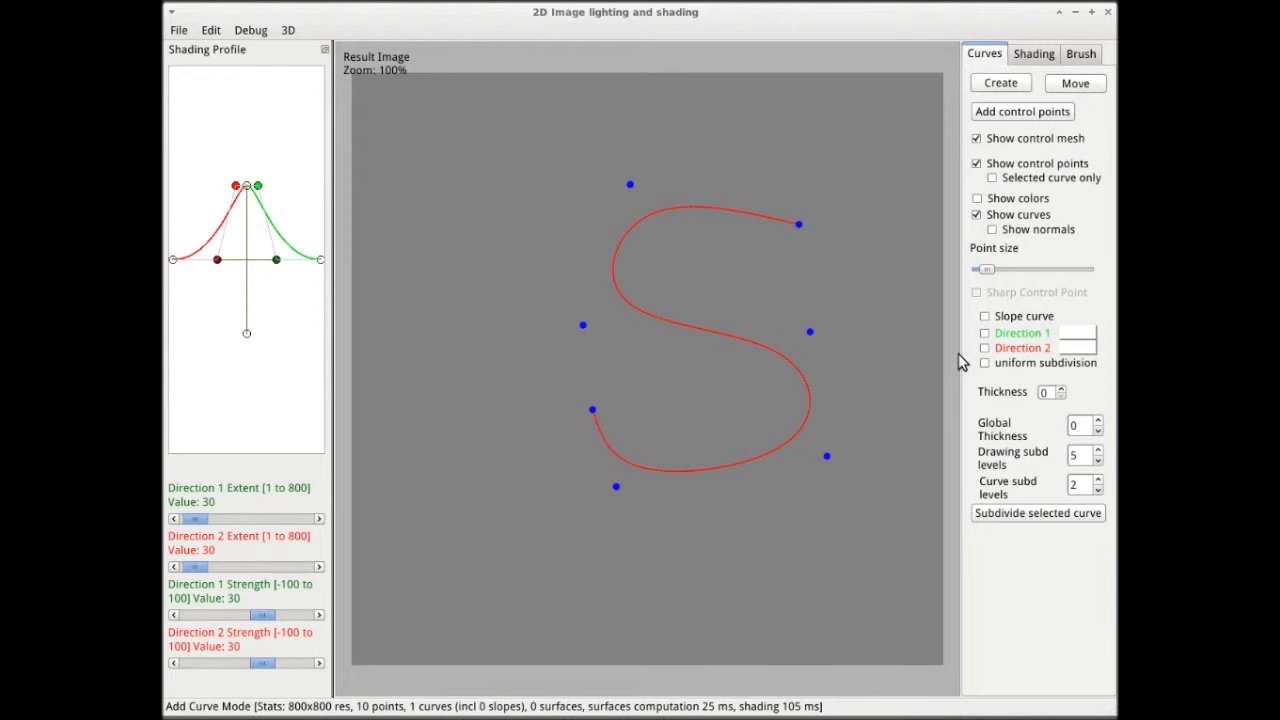
Enable both directions on the S curve, with Direction 1 extent 50, Direction 2 extent 71 and both strengths at 100.
click(984, 333)
click(984, 348)
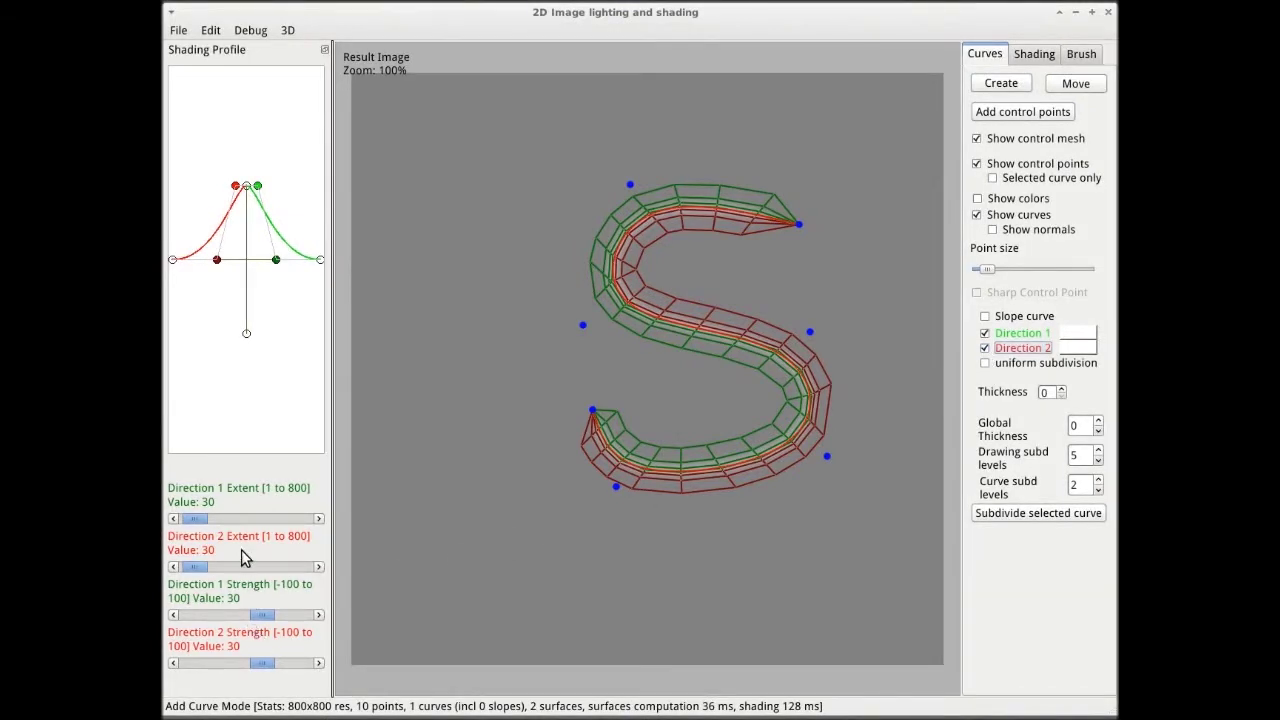
drag(197, 518, 199, 519)
drag(195, 566, 201, 566)
drag(255, 622, 305, 622)
drag(259, 664, 312, 668)
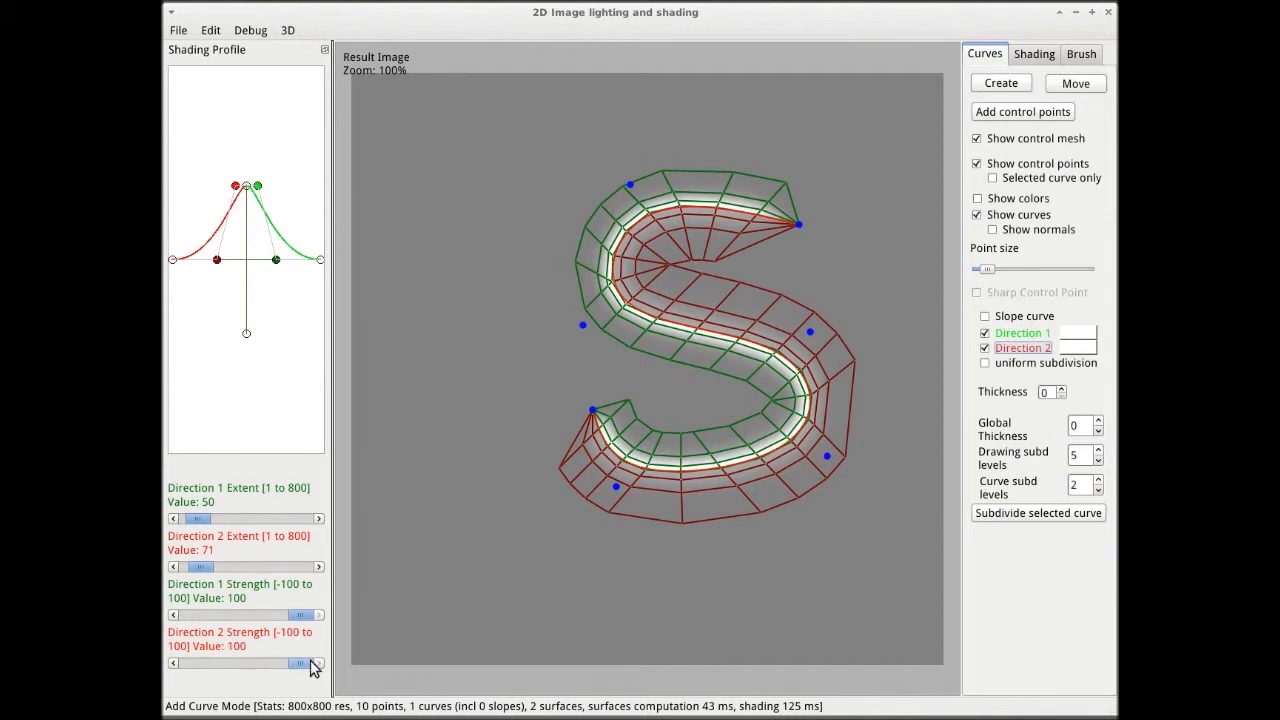
click(978, 216)
click(978, 216)
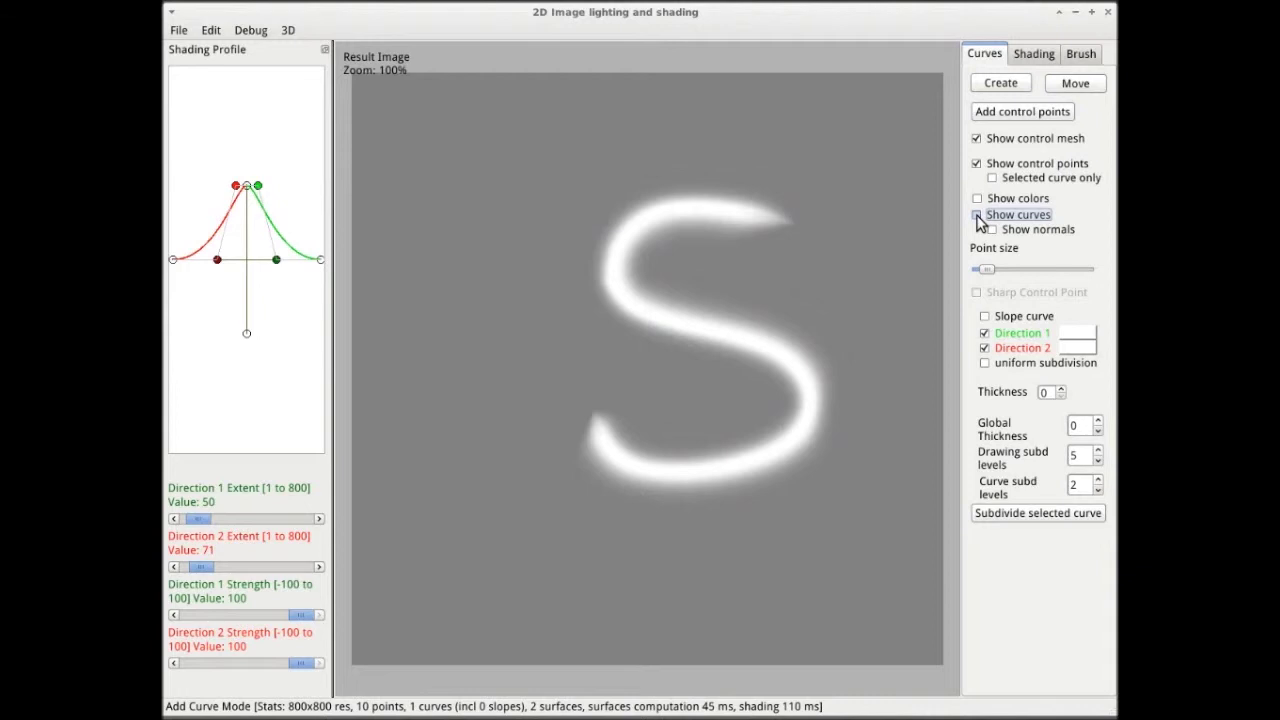
click(977, 215)
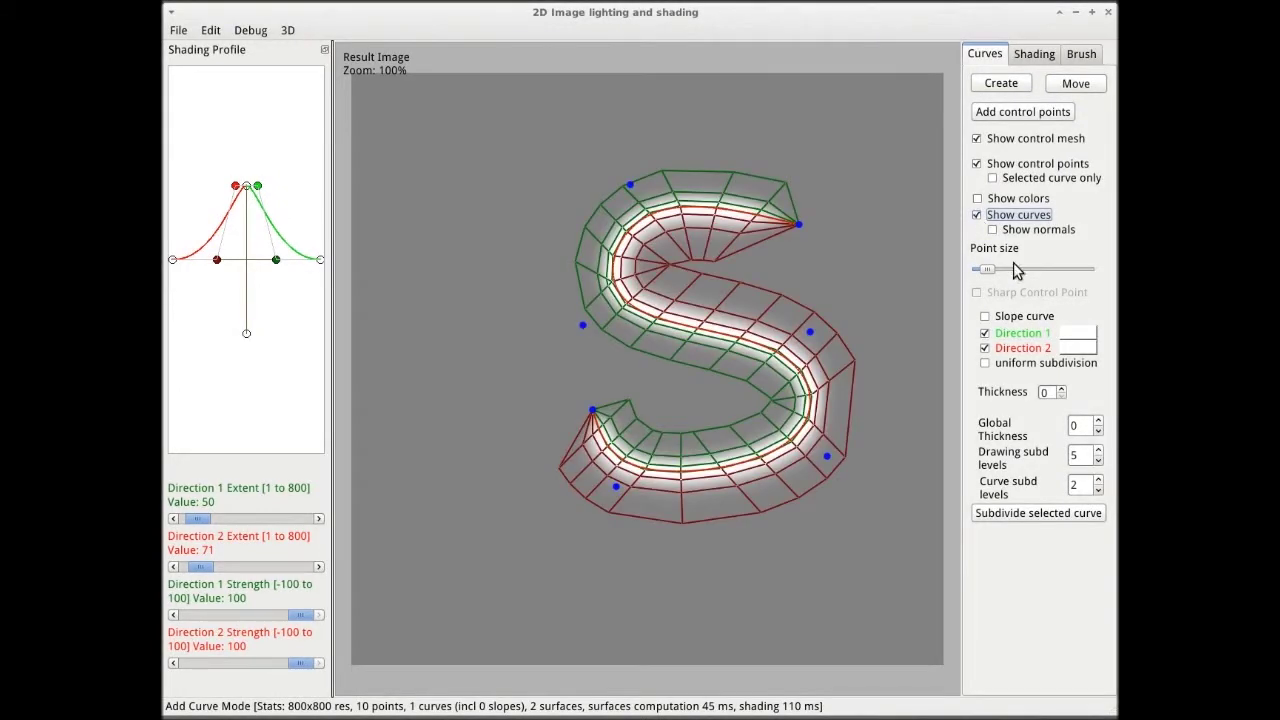
Set the colour of both Direction 1 and Direction 2 of the S curve to yellow.
click(1078, 333)
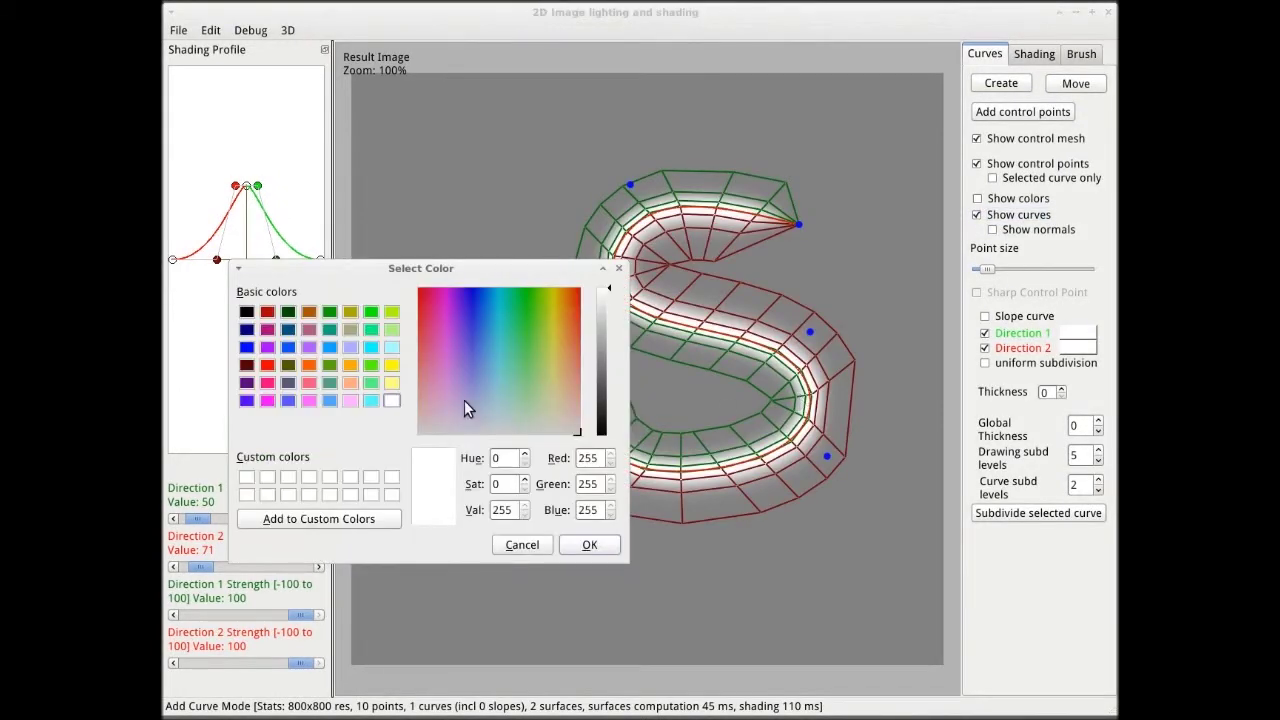
click(392, 365)
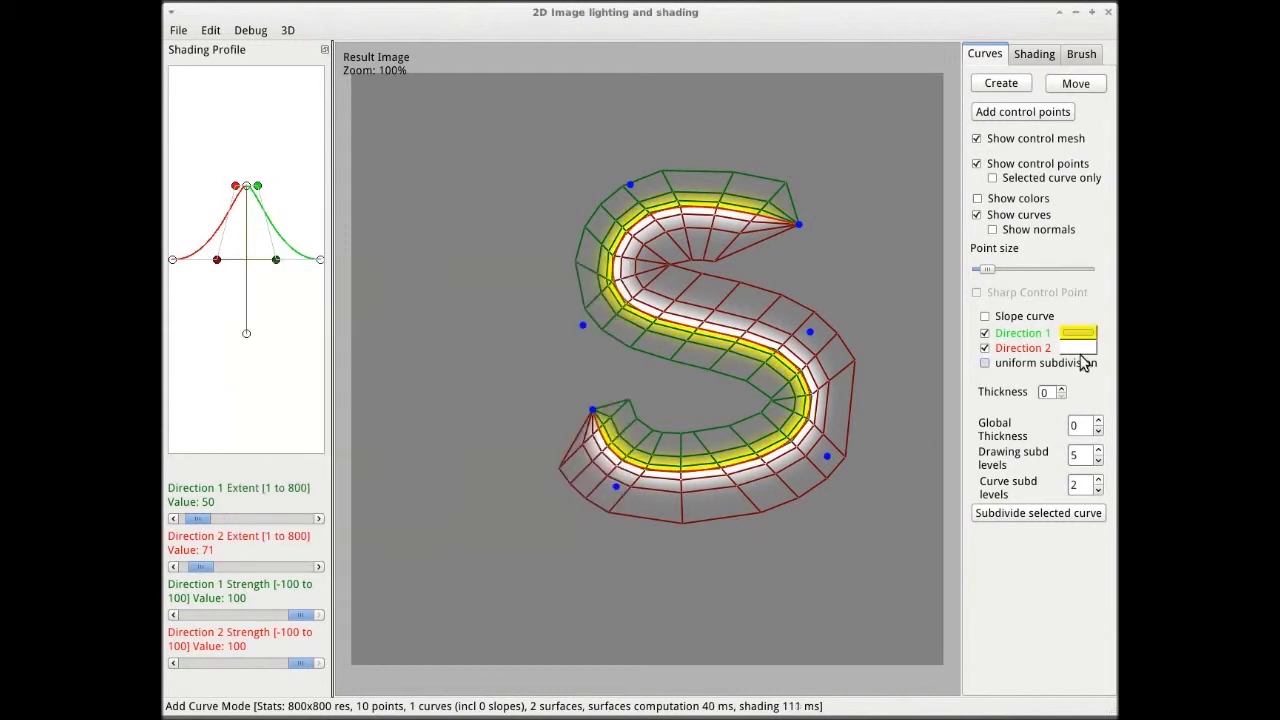
click(1078, 348)
click(389, 366)
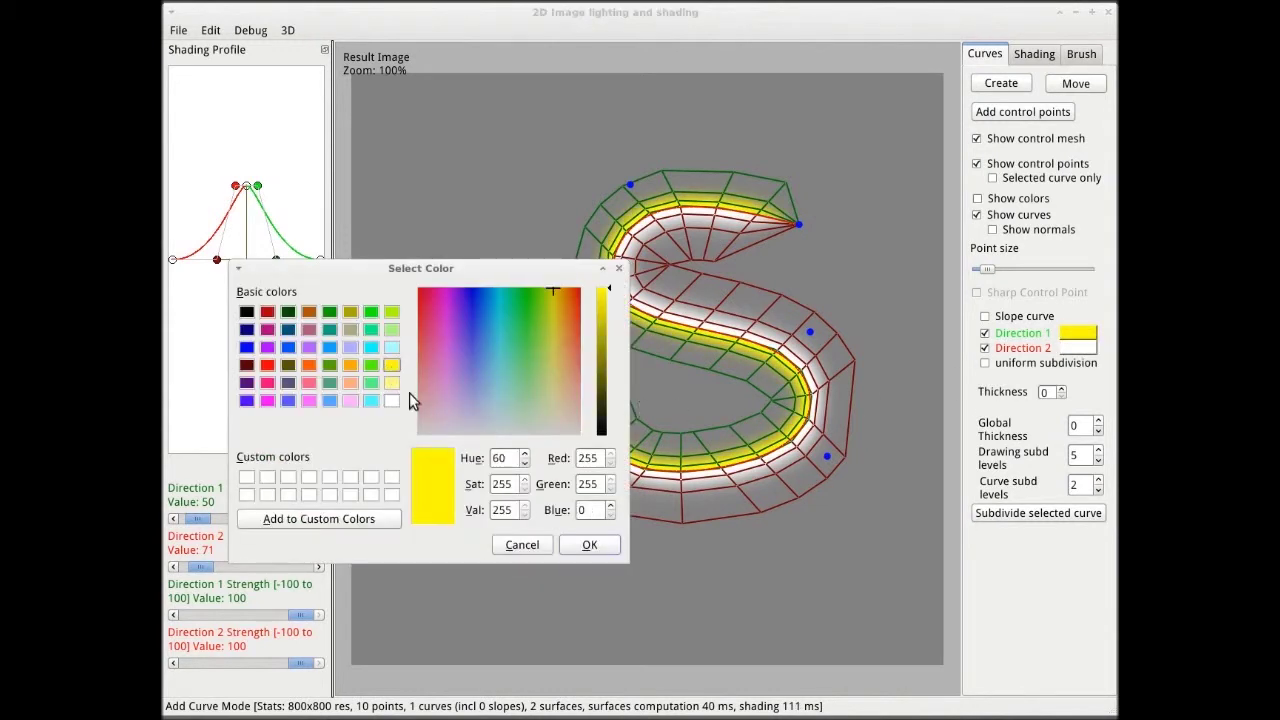
click(612, 550)
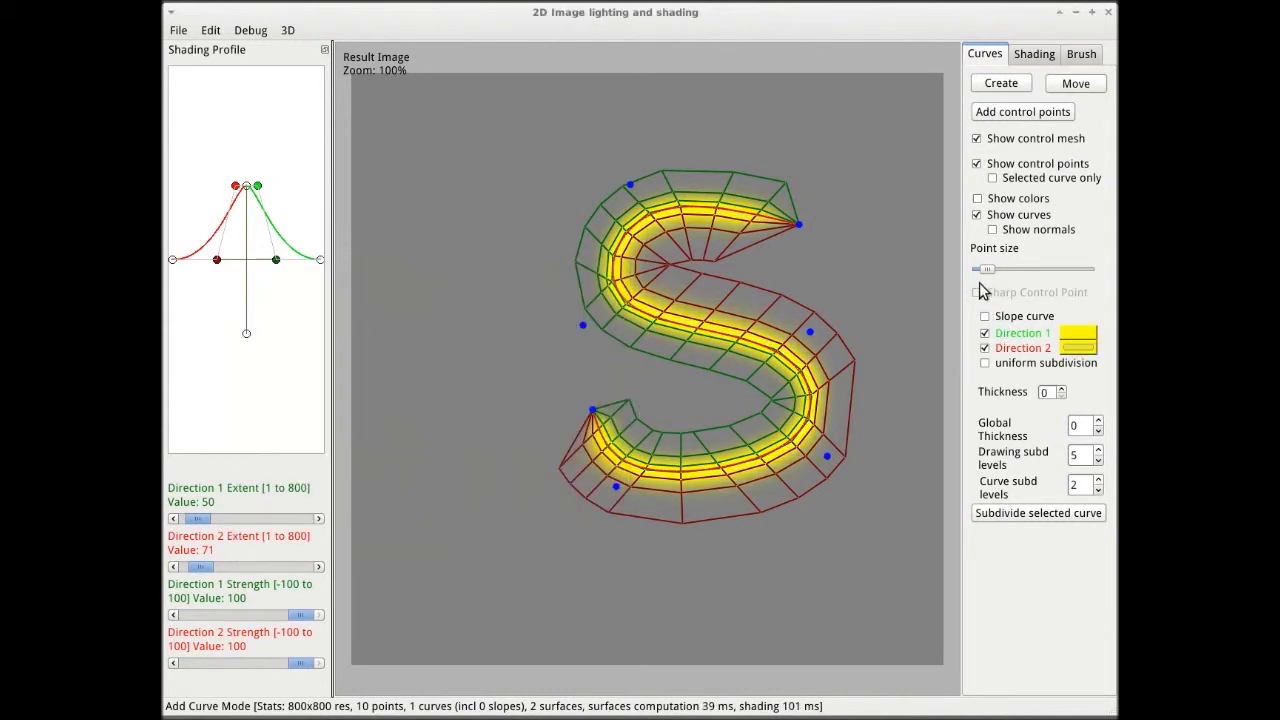
click(977, 215)
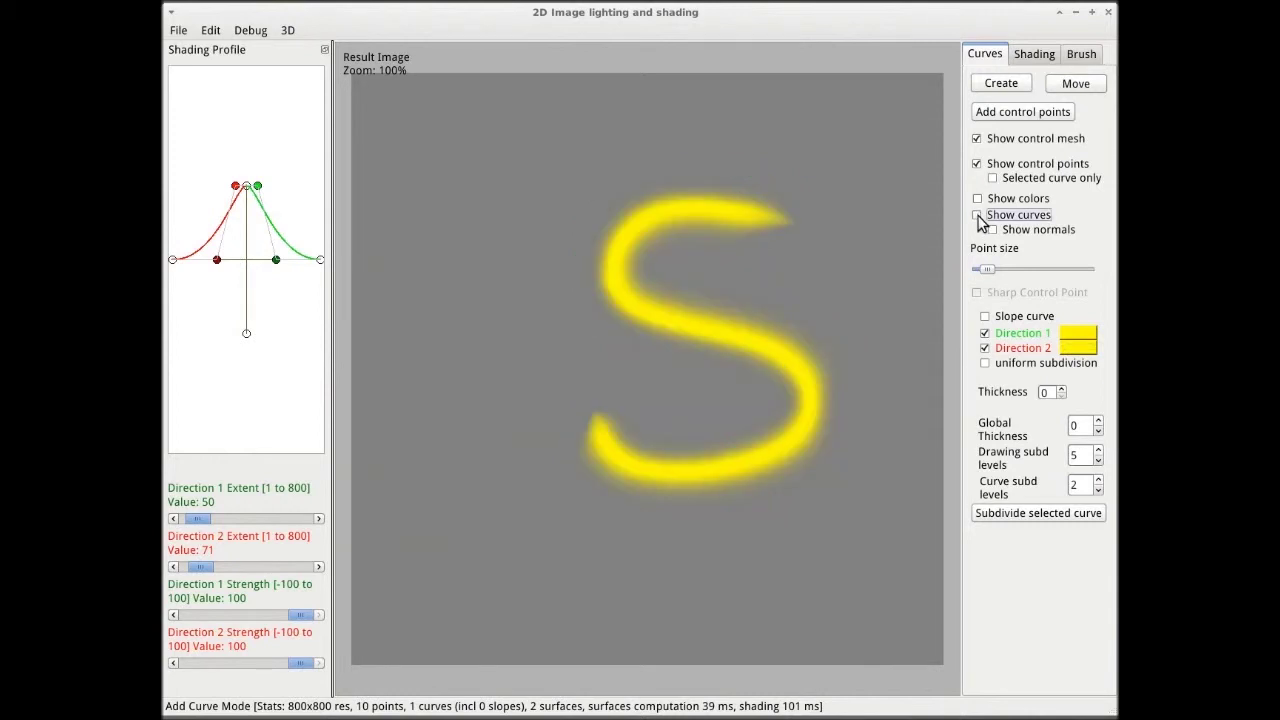
click(977, 215)
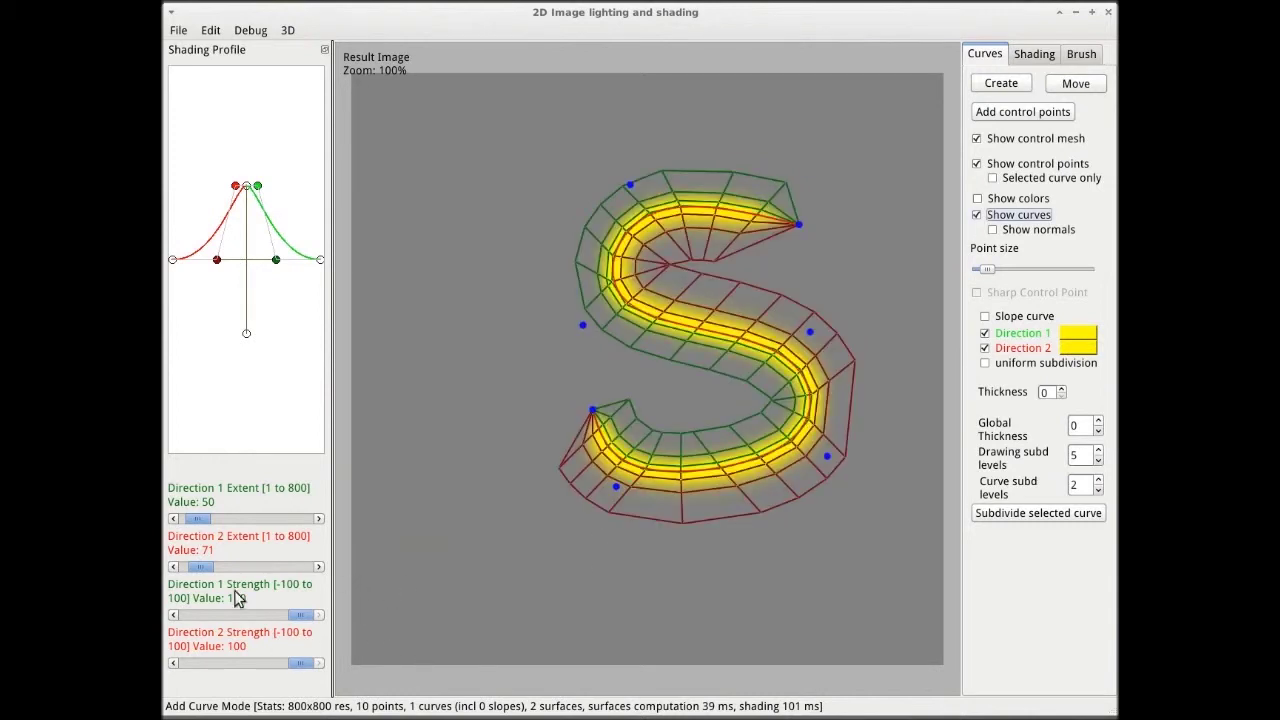
Set the Direction 2 extent to 104 and reshape the red shading profile for the S curve's two lower outer control points.
drag(207, 567, 214, 567)
click(615, 488)
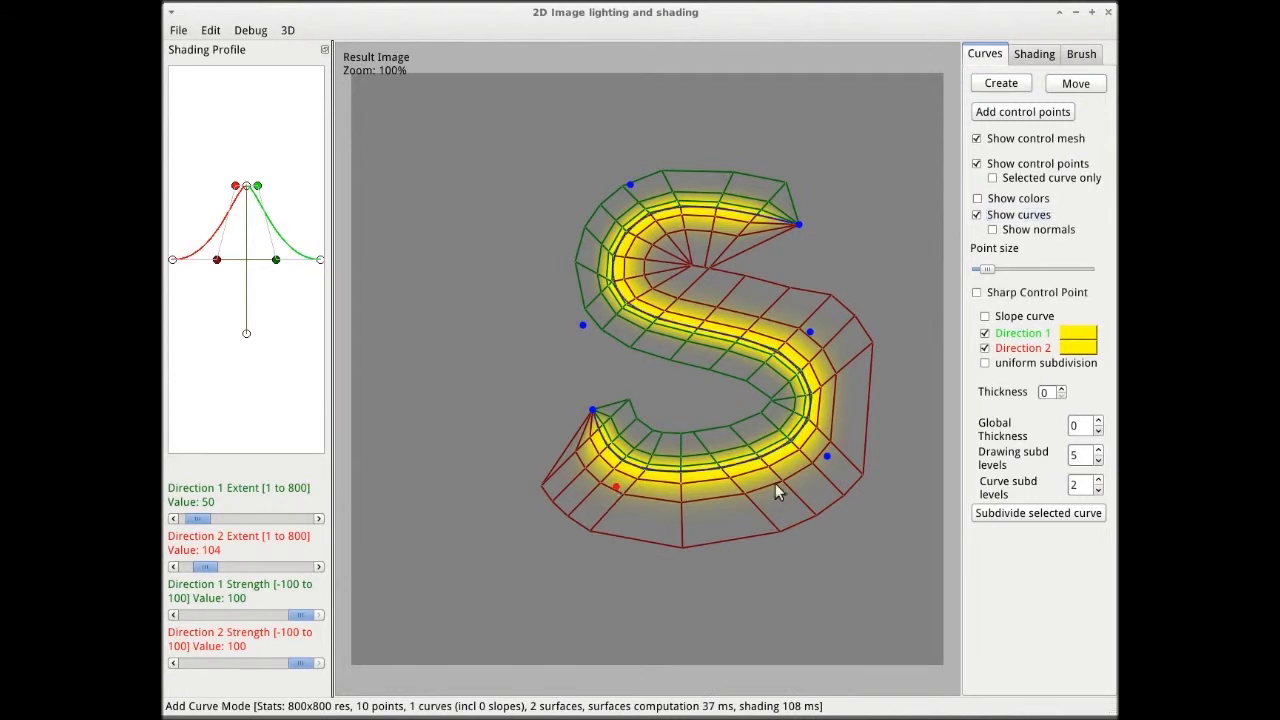
click(615, 488)
drag(217, 261, 193, 262)
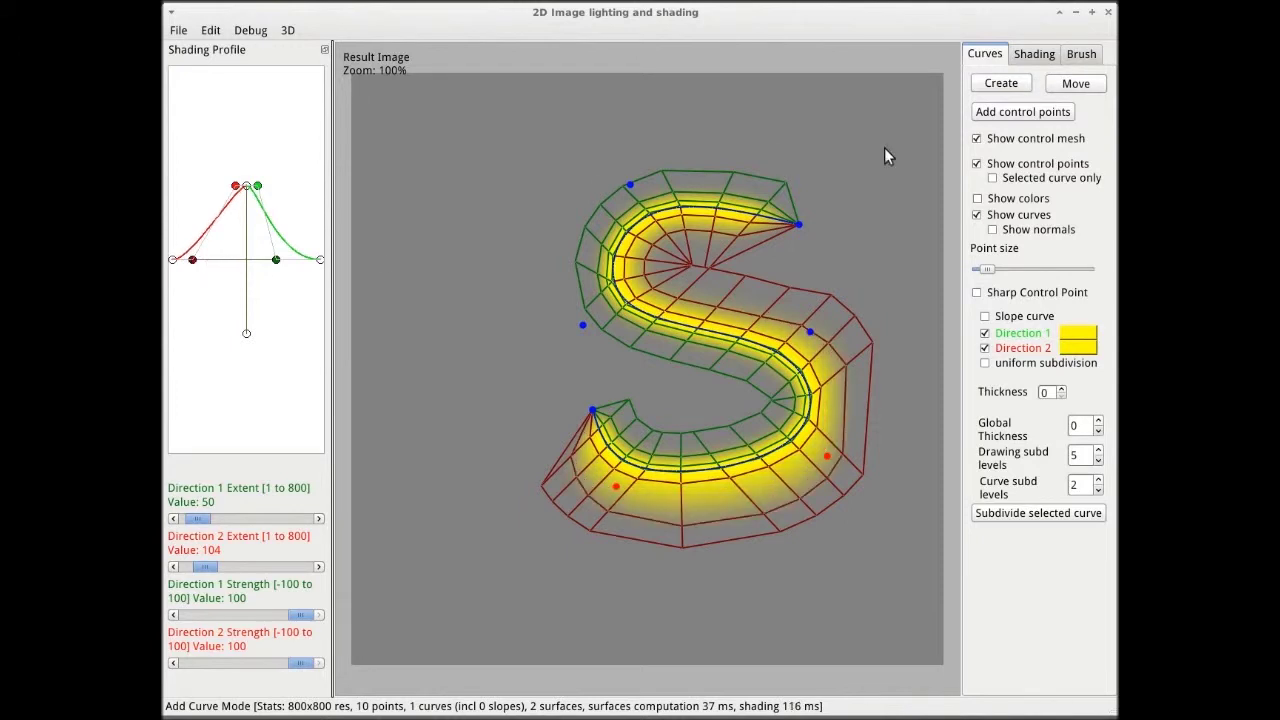
click(977, 214)
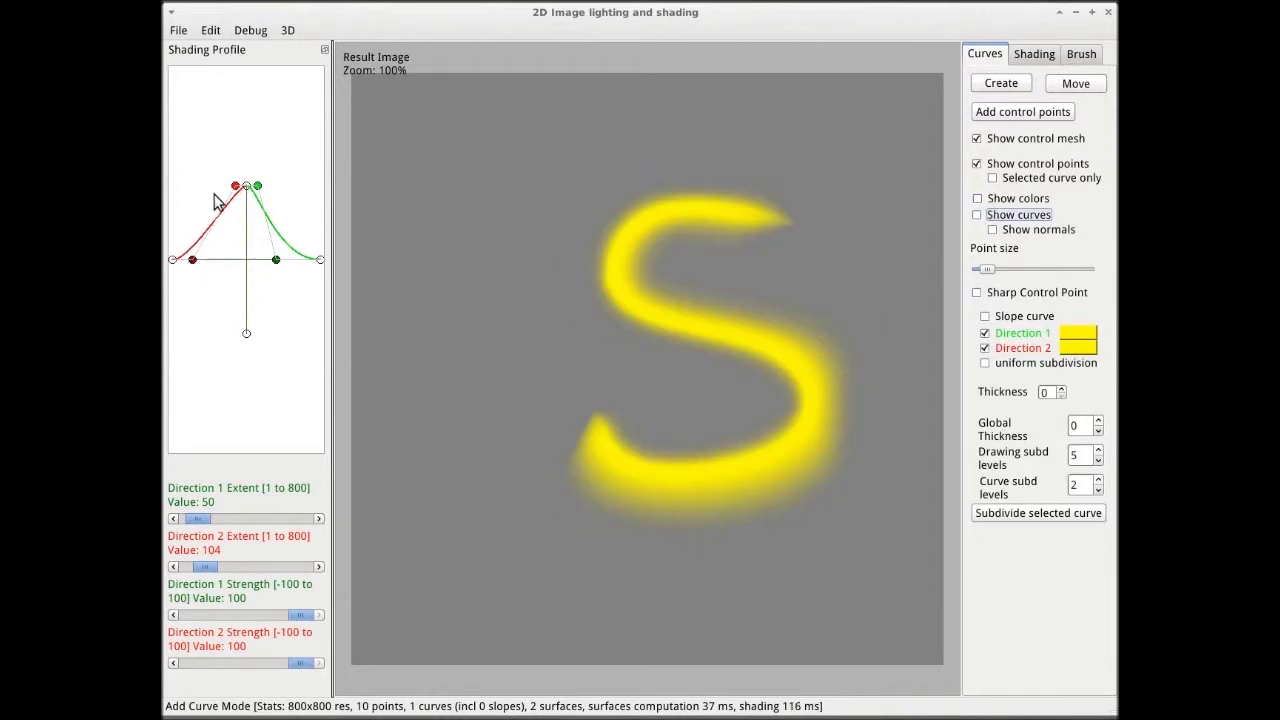
mouse_move(235, 187)
mouse_down()
mouse_move(221, 192)
mouse_move(246, 237)
mouse_move(191, 249)
mouse_move(197, 207)
mouse_move(207, 256)
mouse_move(224, 191)
mouse_up()
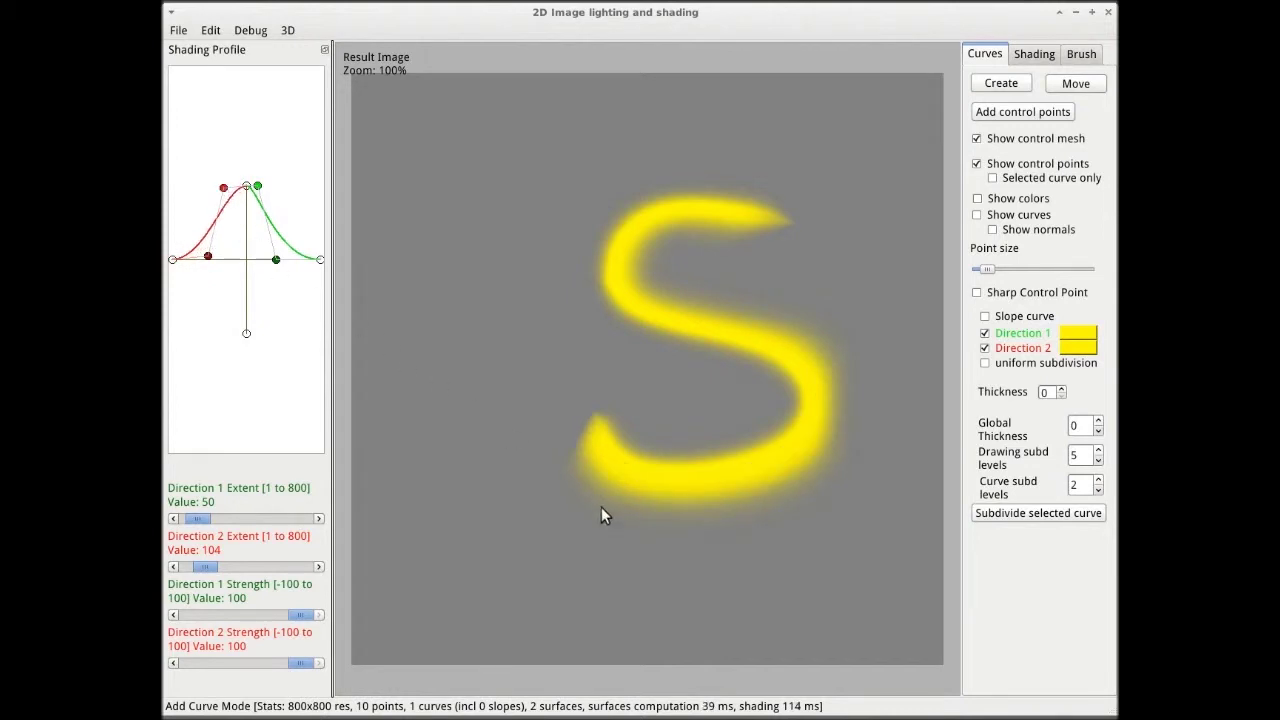
Open the S surface in the 3D view and tilt it to examine its relief.
click(287, 30)
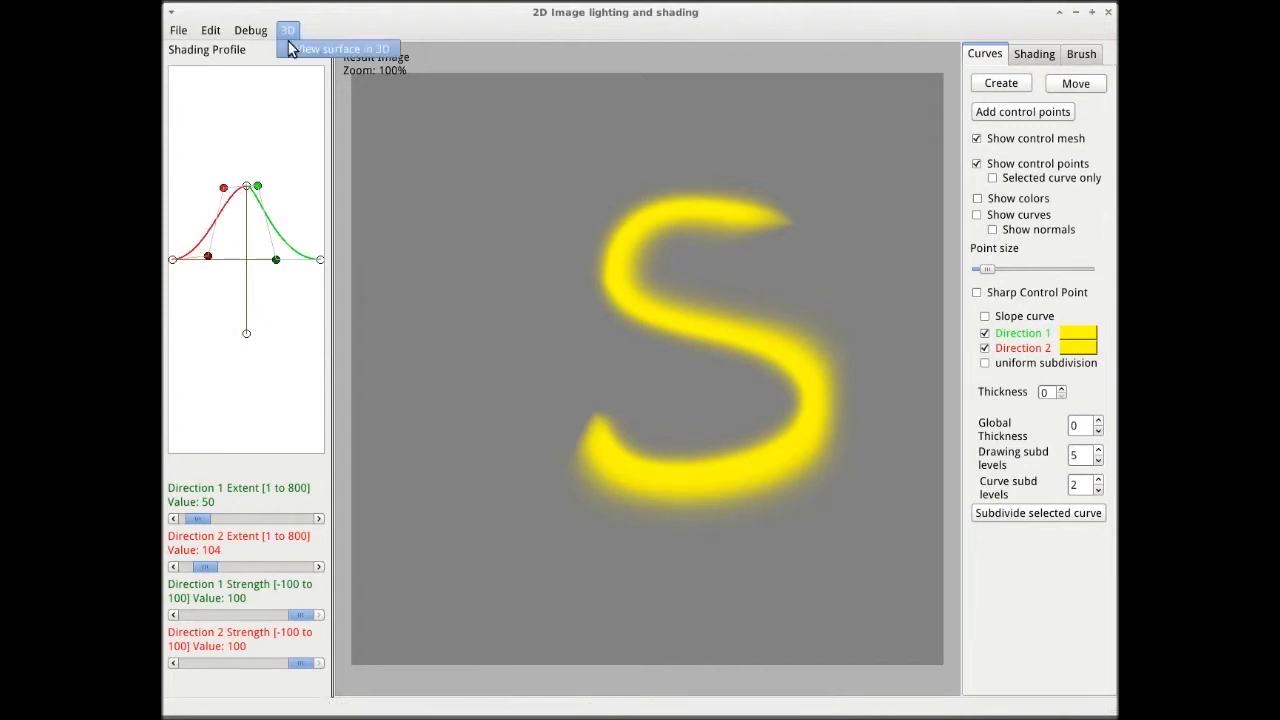
click(292, 52)
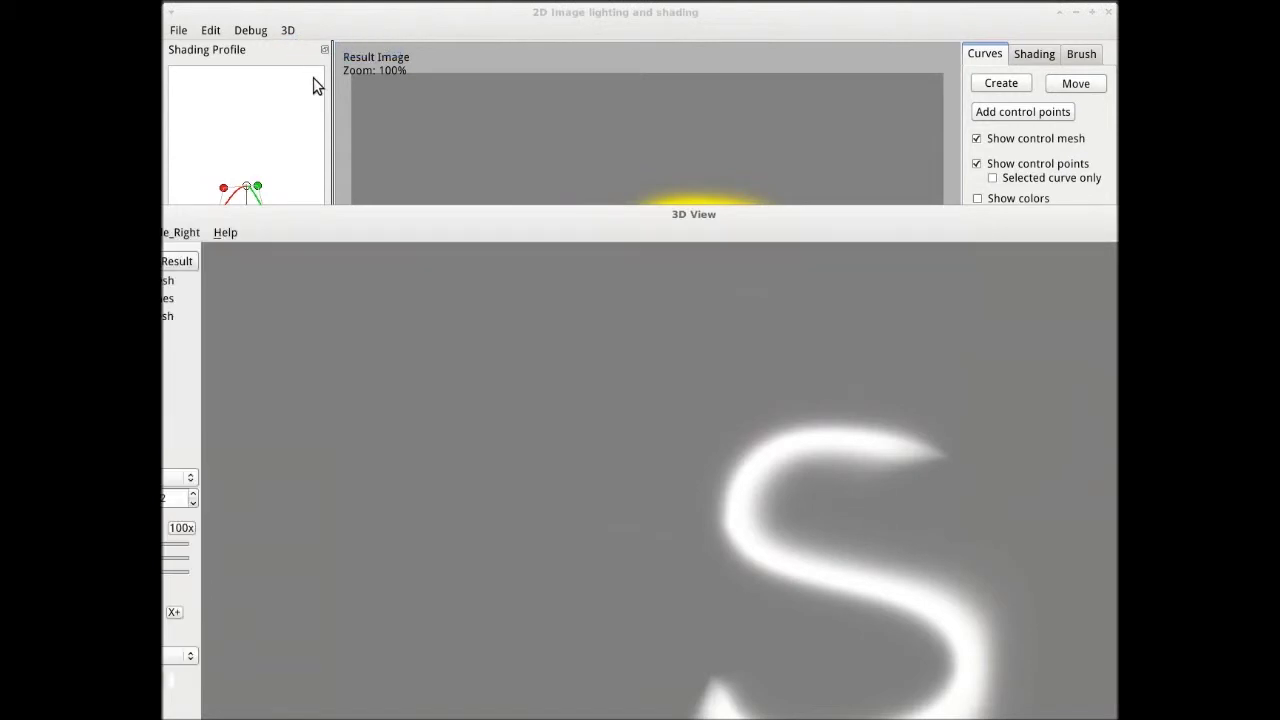
double_click(704, 230)
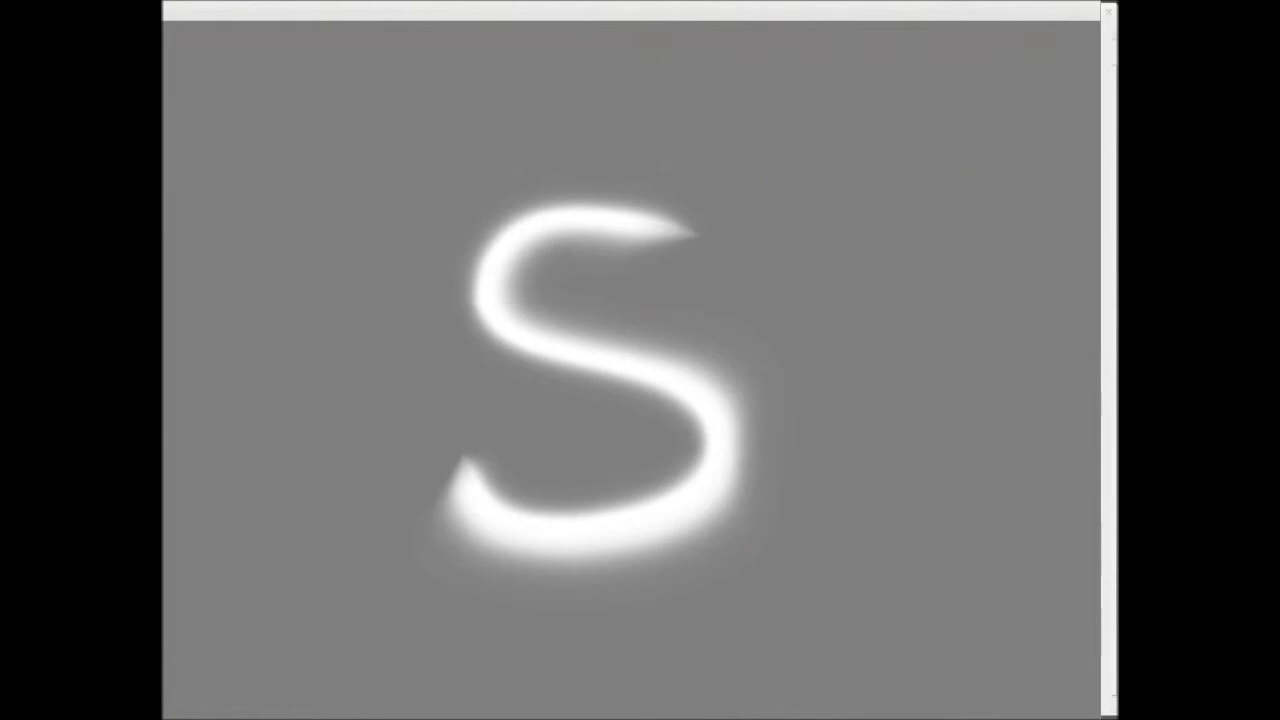
drag(952, 0, 928, 5)
drag(551, 555, 570, 490)
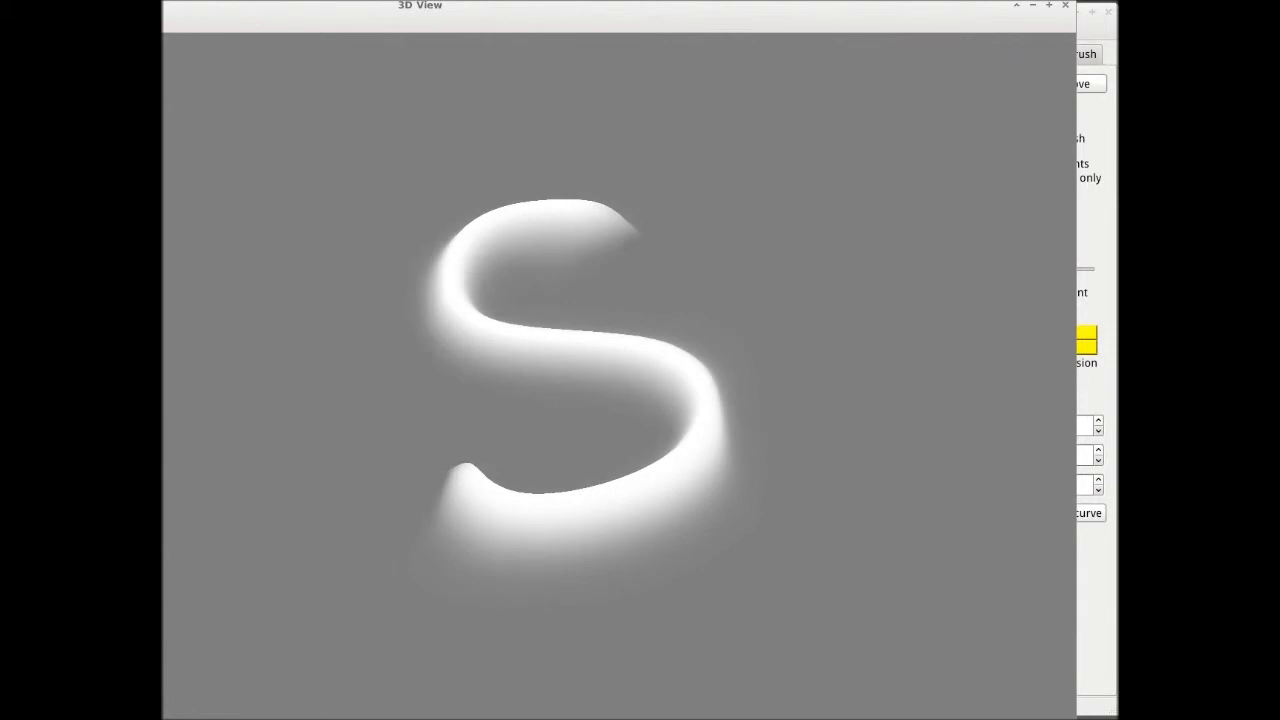
Examine the S surface in 3D with lighting and as a wireframe from different angles.
key(s)
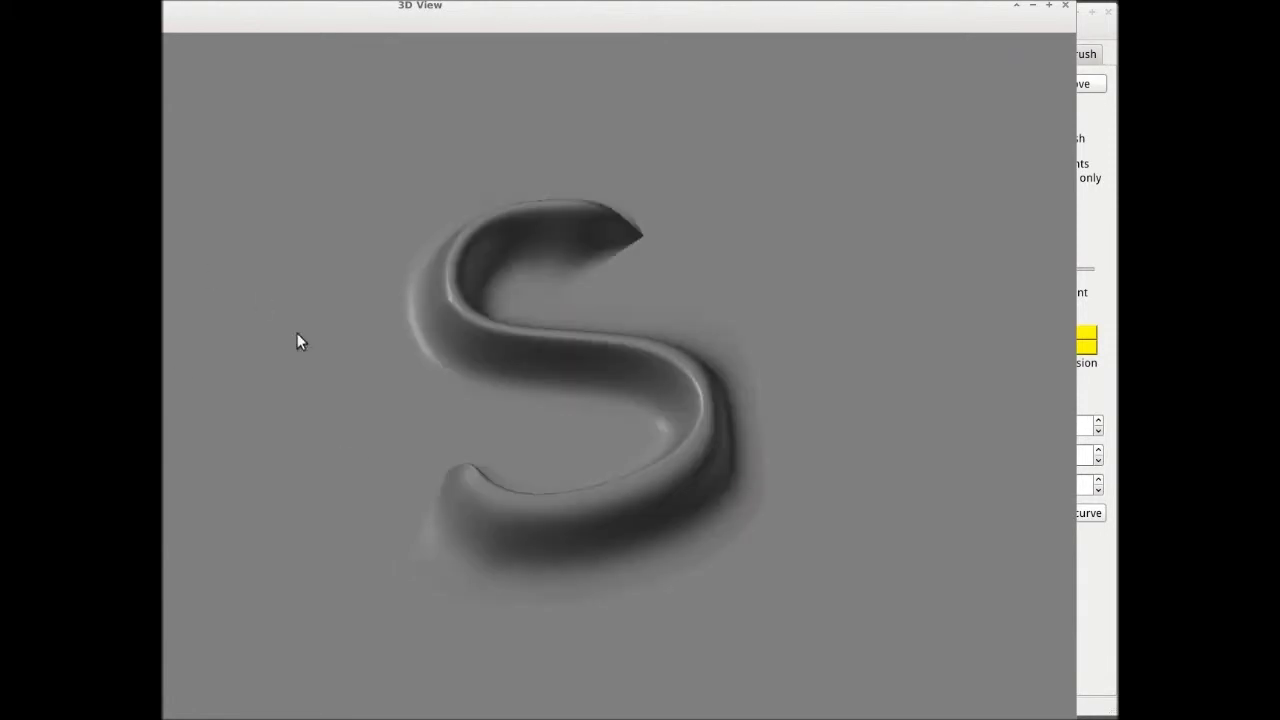
drag(535, 476, 487, 480)
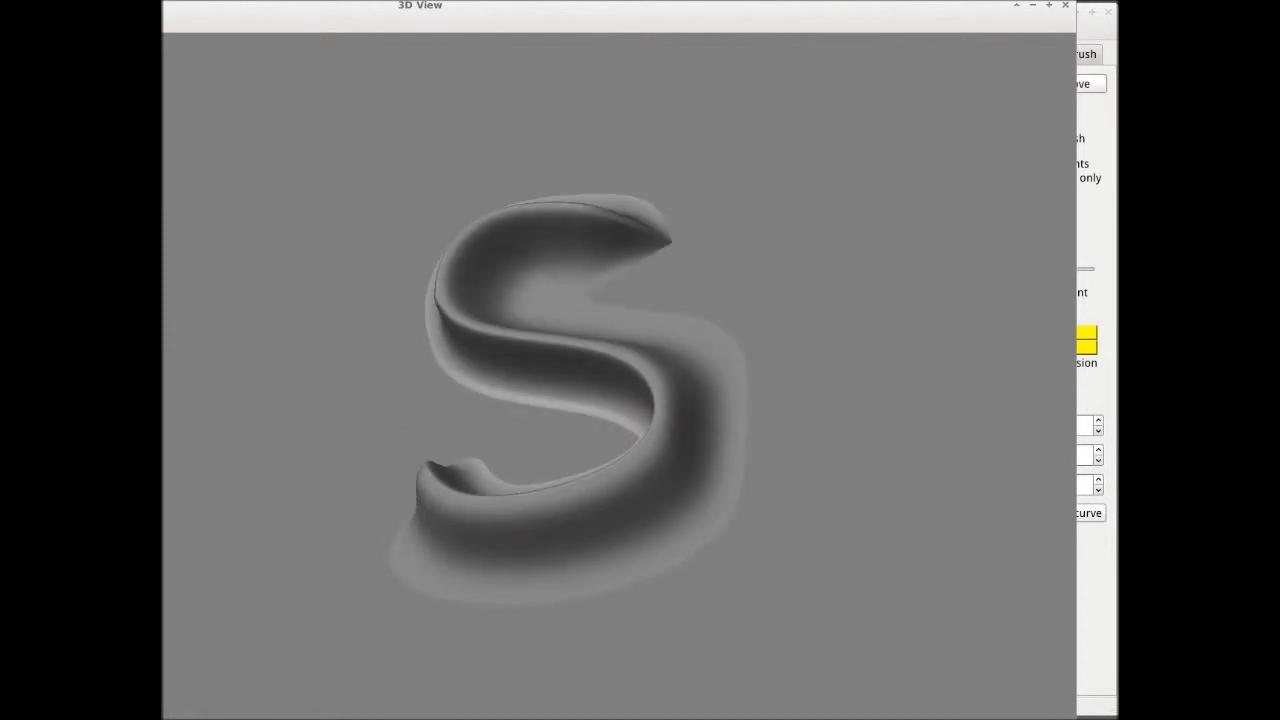
key(w)
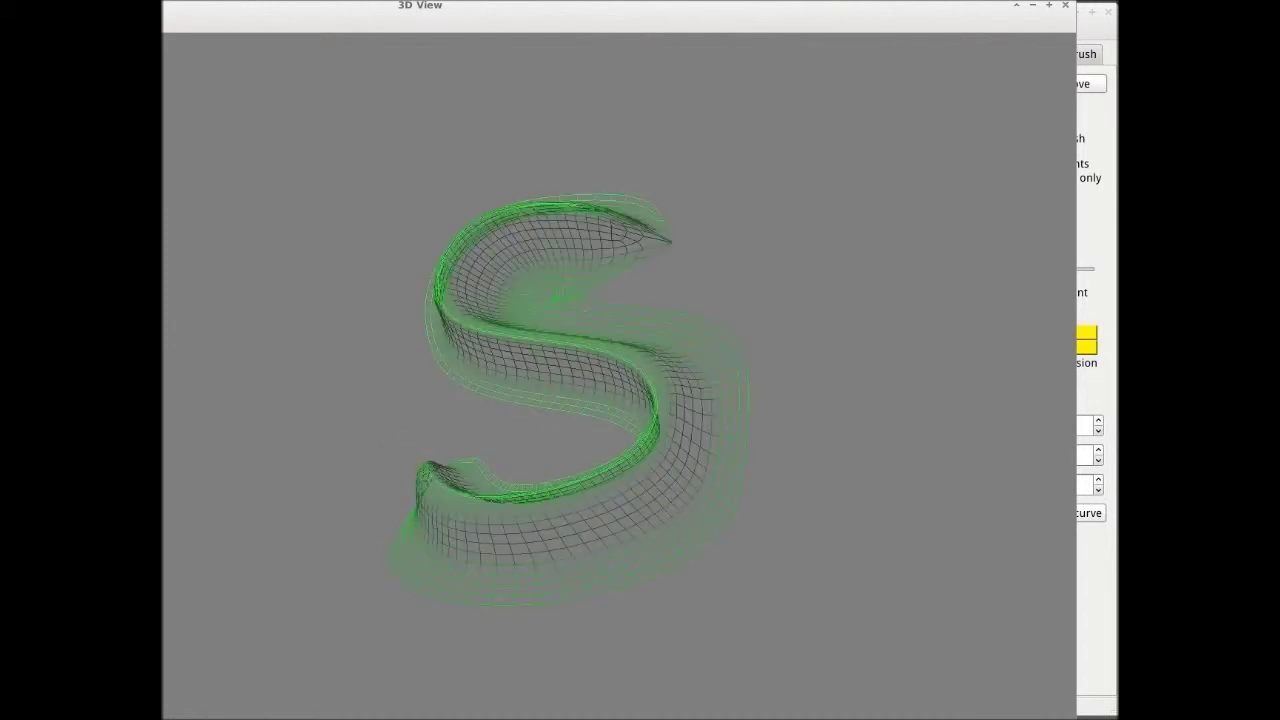
drag(602, 443, 654, 453)
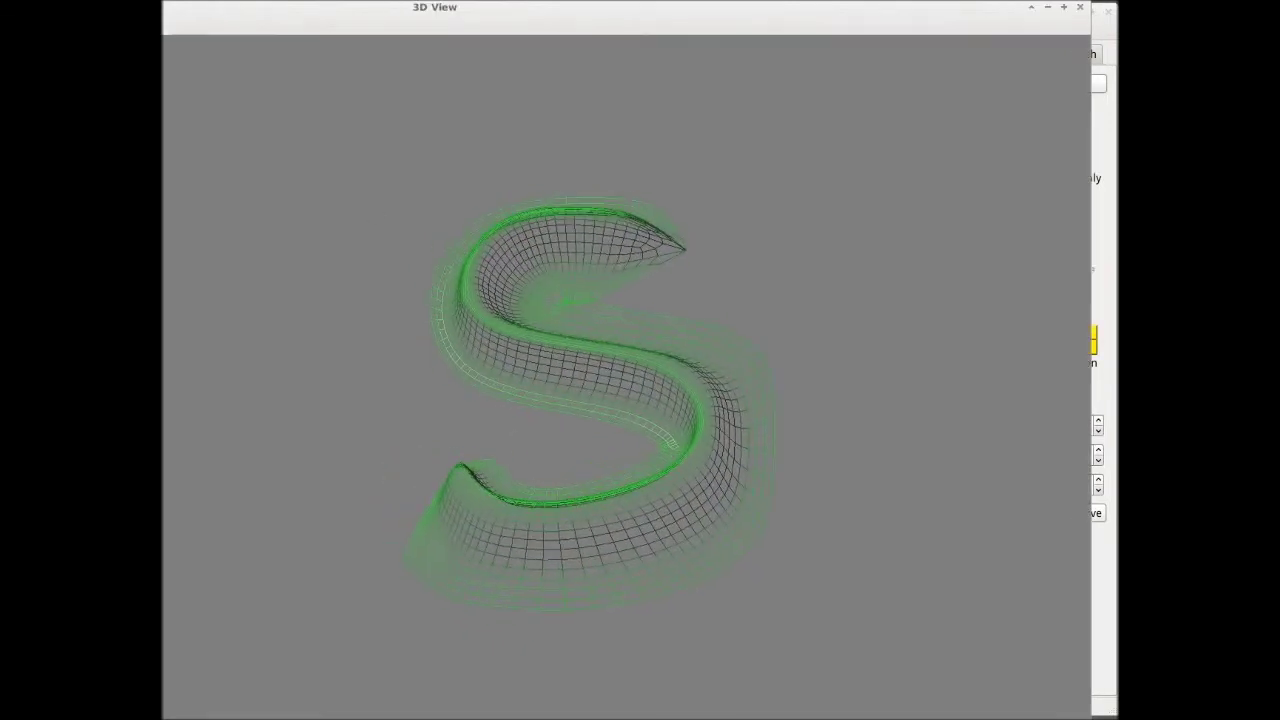
drag(600, 8, 634, 0)
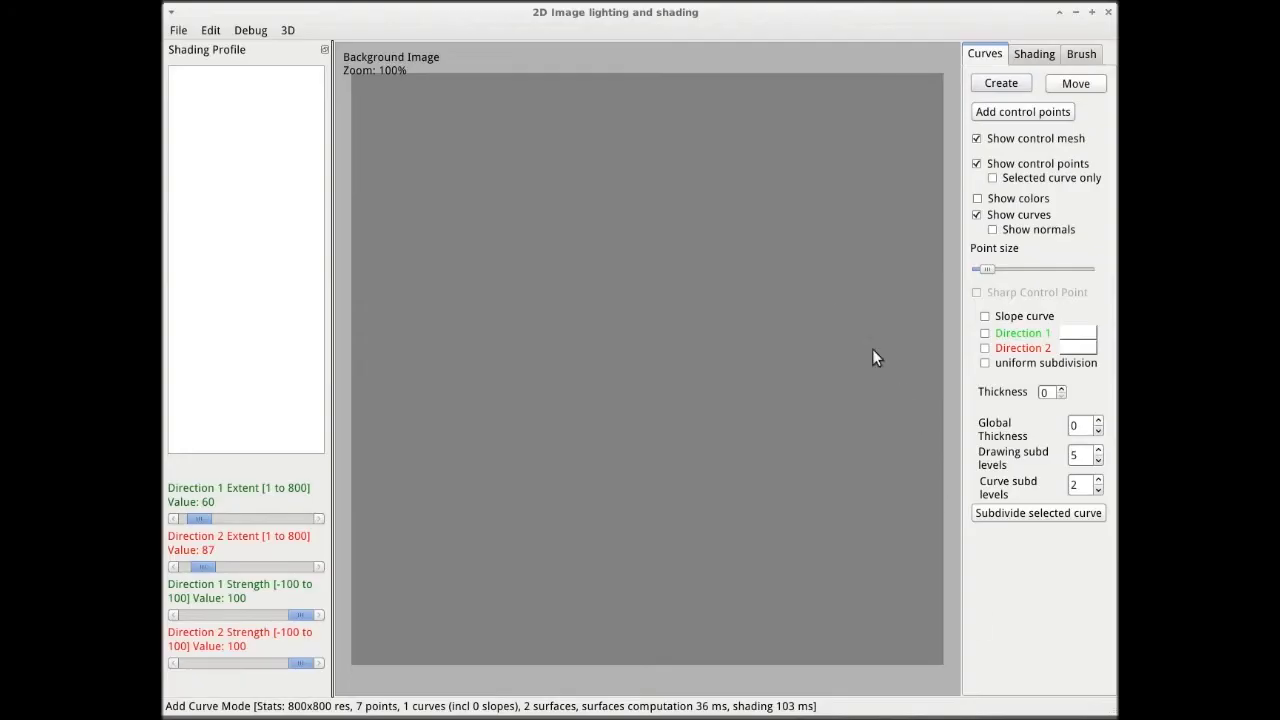
Draw a U-shaped curve with four control points on the empty canvas.
click(842, 193)
click(820, 482)
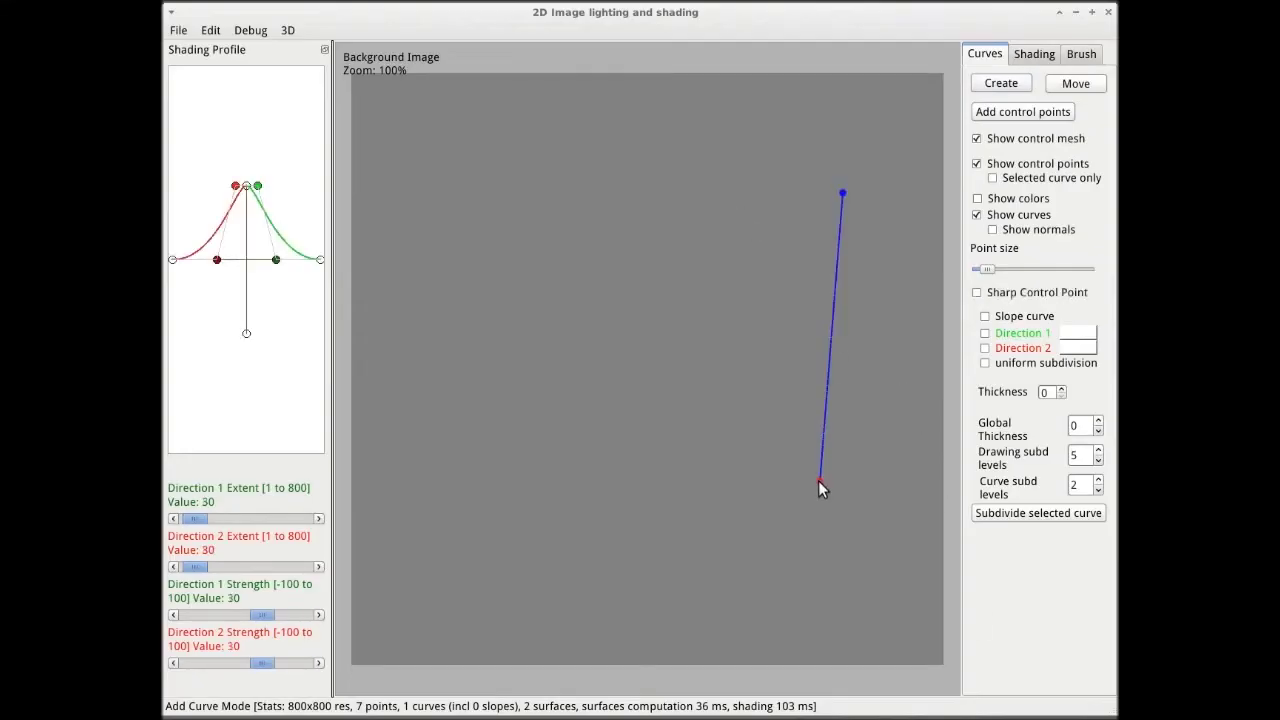
click(551, 492)
click(534, 202)
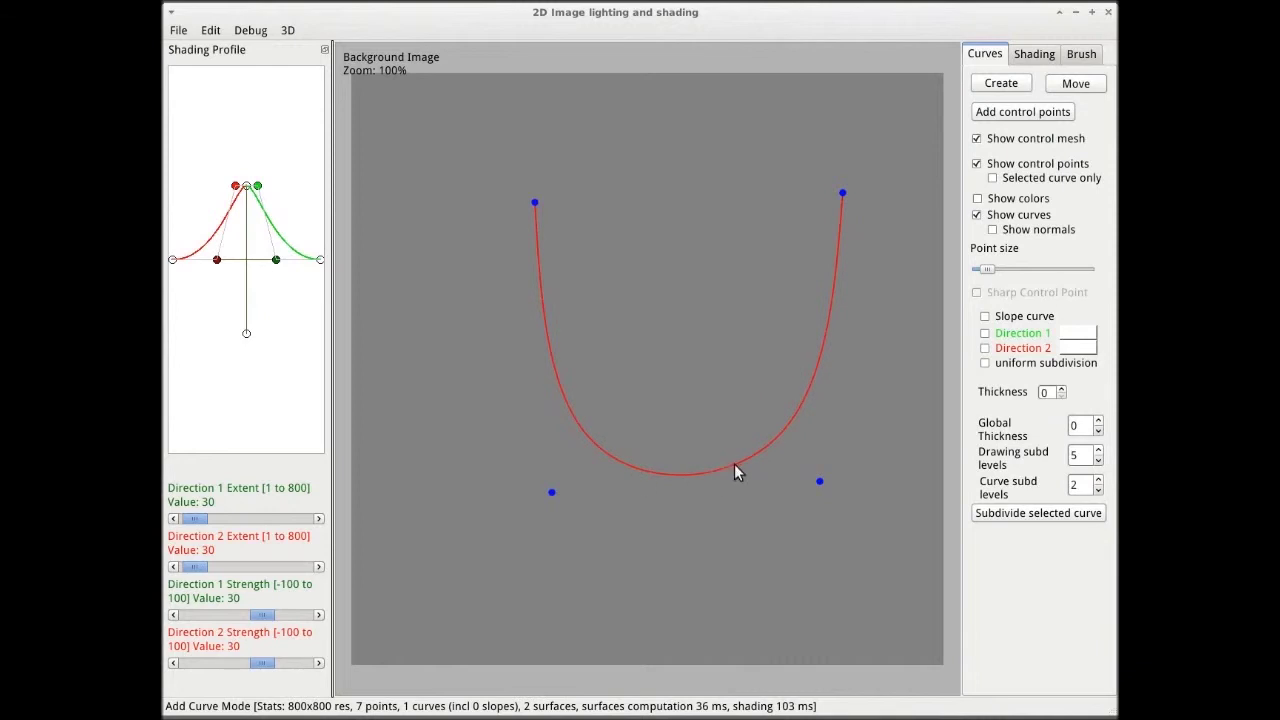
Make the U a slope curve with Direction 1 extent 82, Direction 2 extent 93 and Direction 1 strength 100.
click(984, 316)
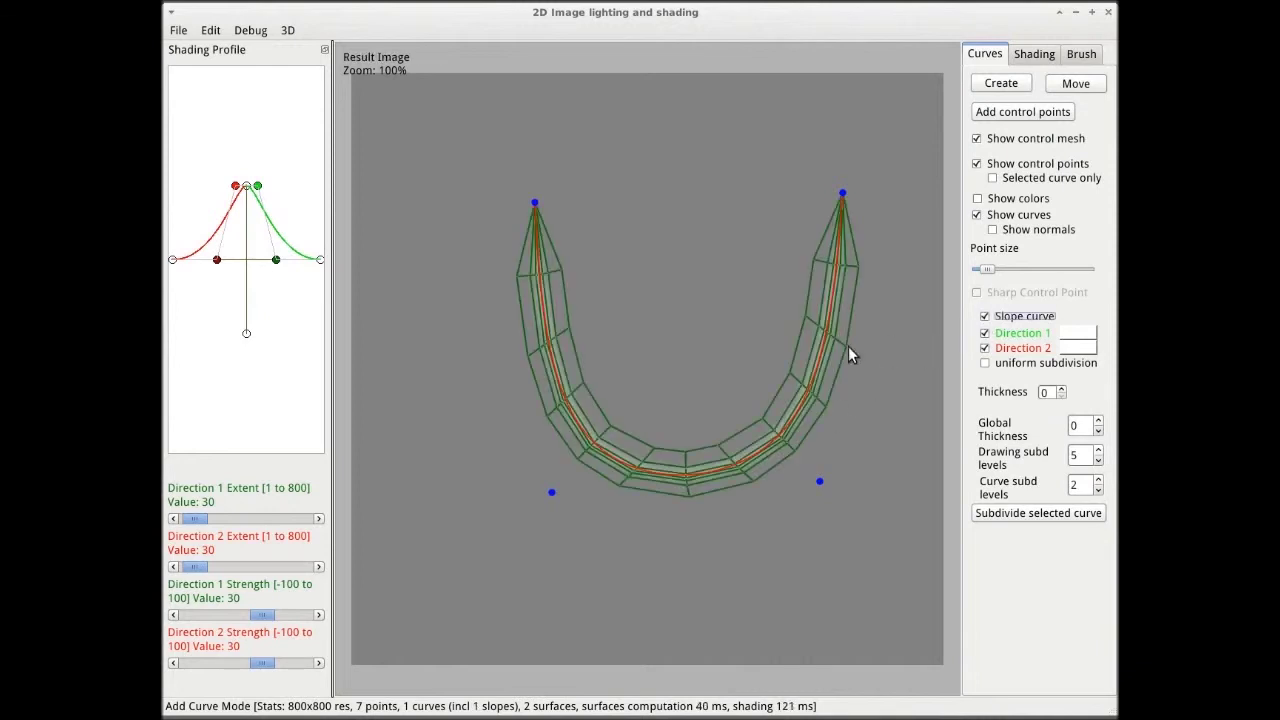
drag(195, 518, 203, 518)
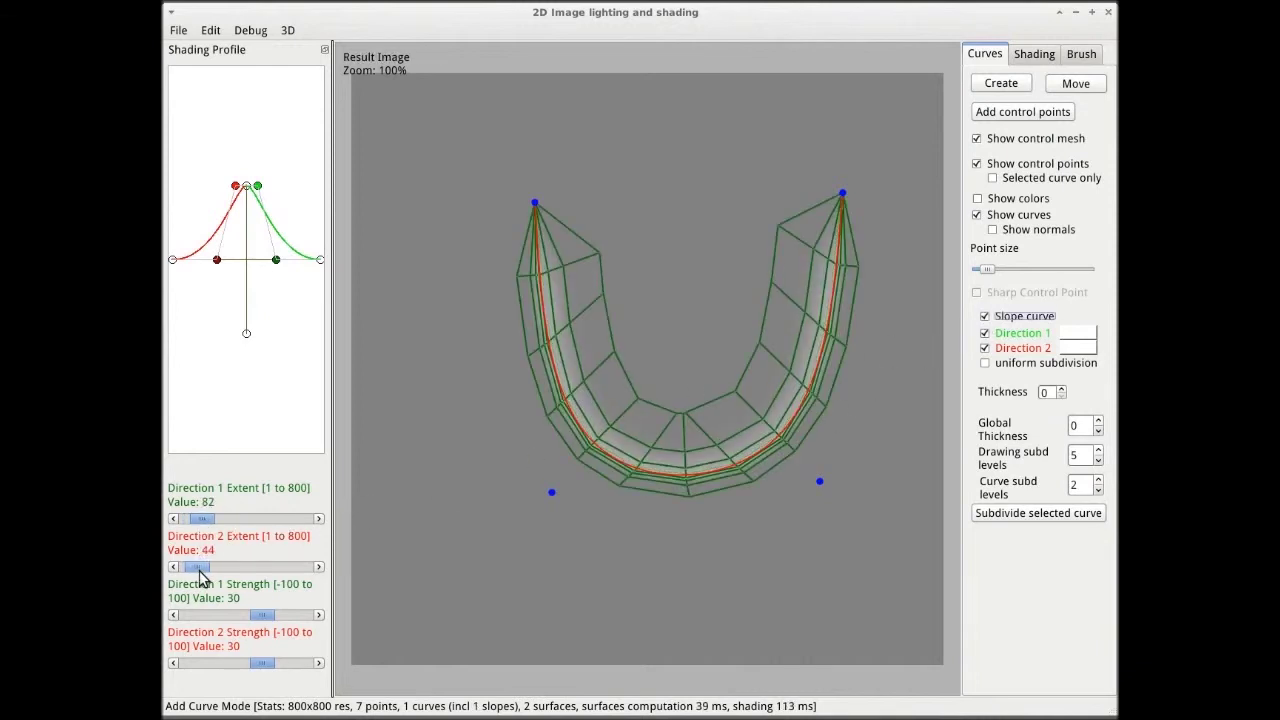
drag(195, 567, 205, 571)
drag(260, 616, 305, 630)
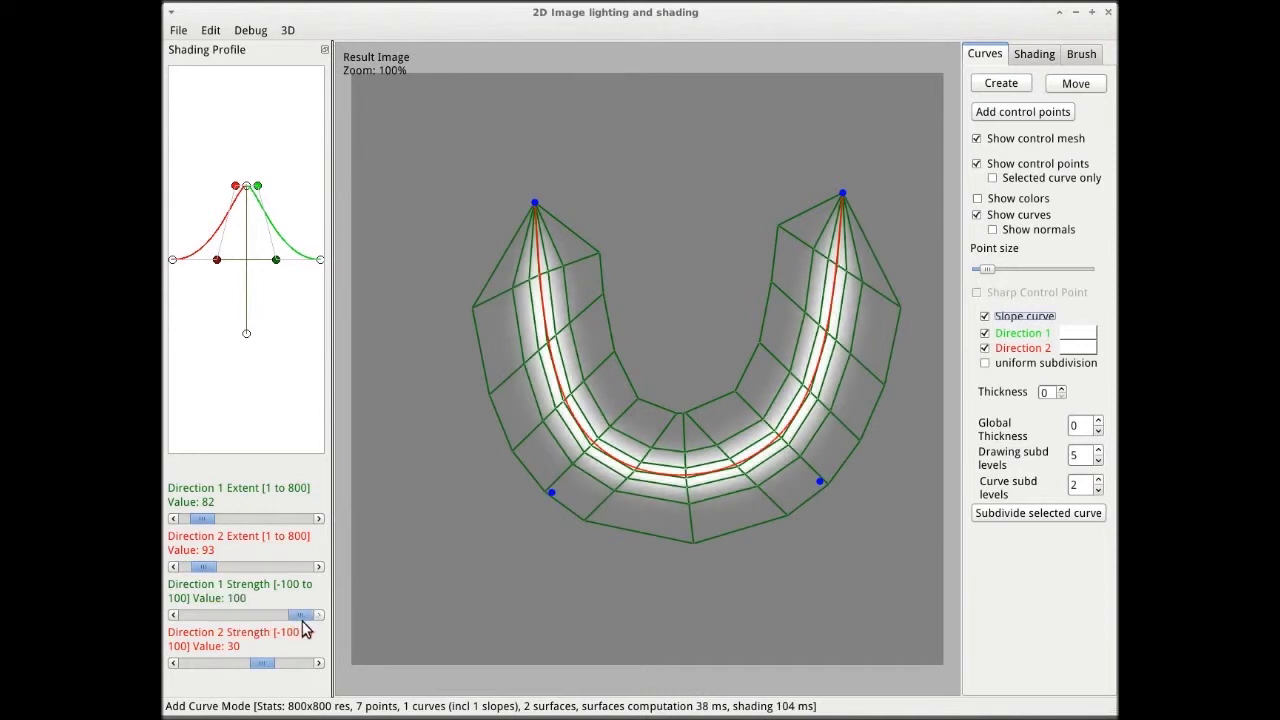
click(978, 215)
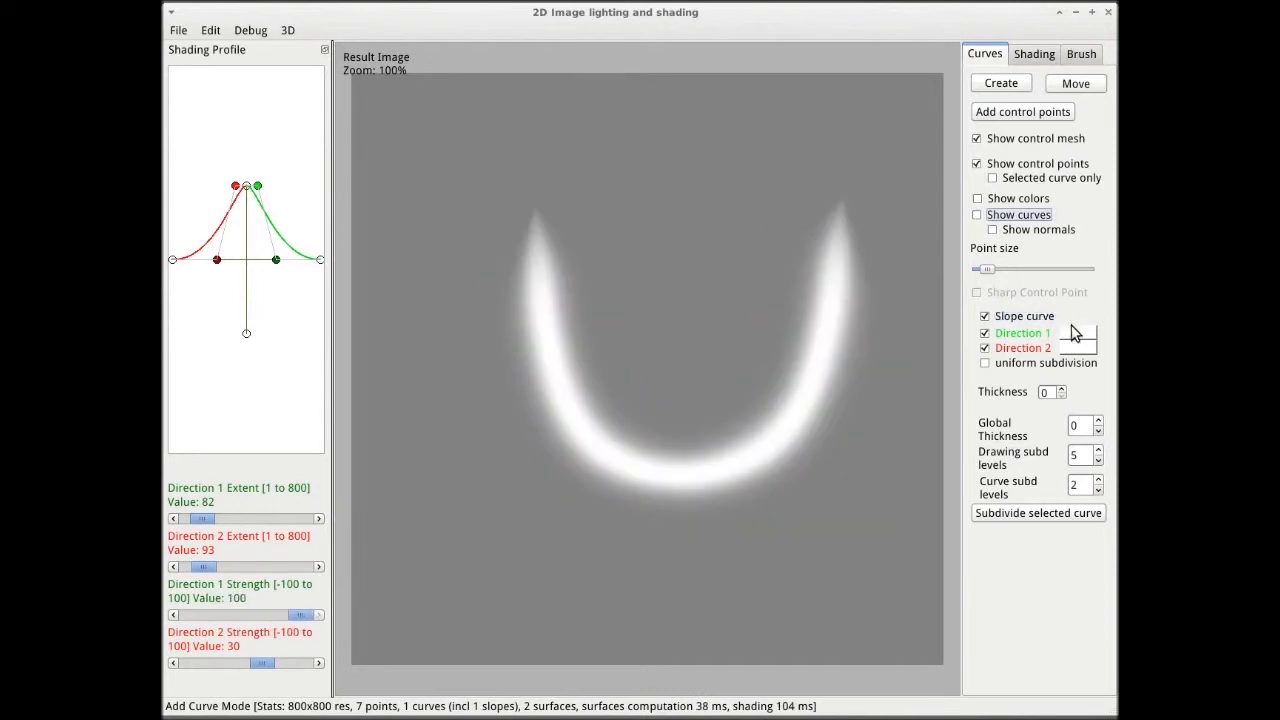
click(978, 215)
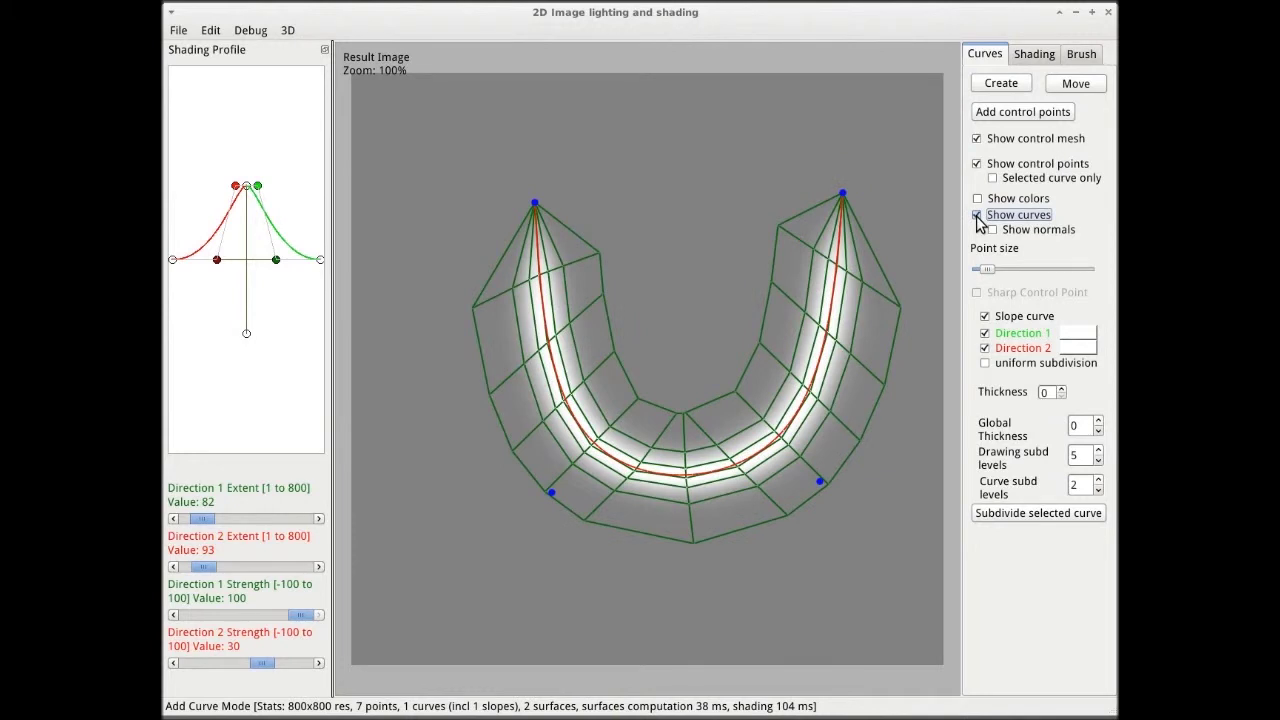
Turn off the slope option for the U curve and set its Direction 2 strength to -65.
click(985, 317)
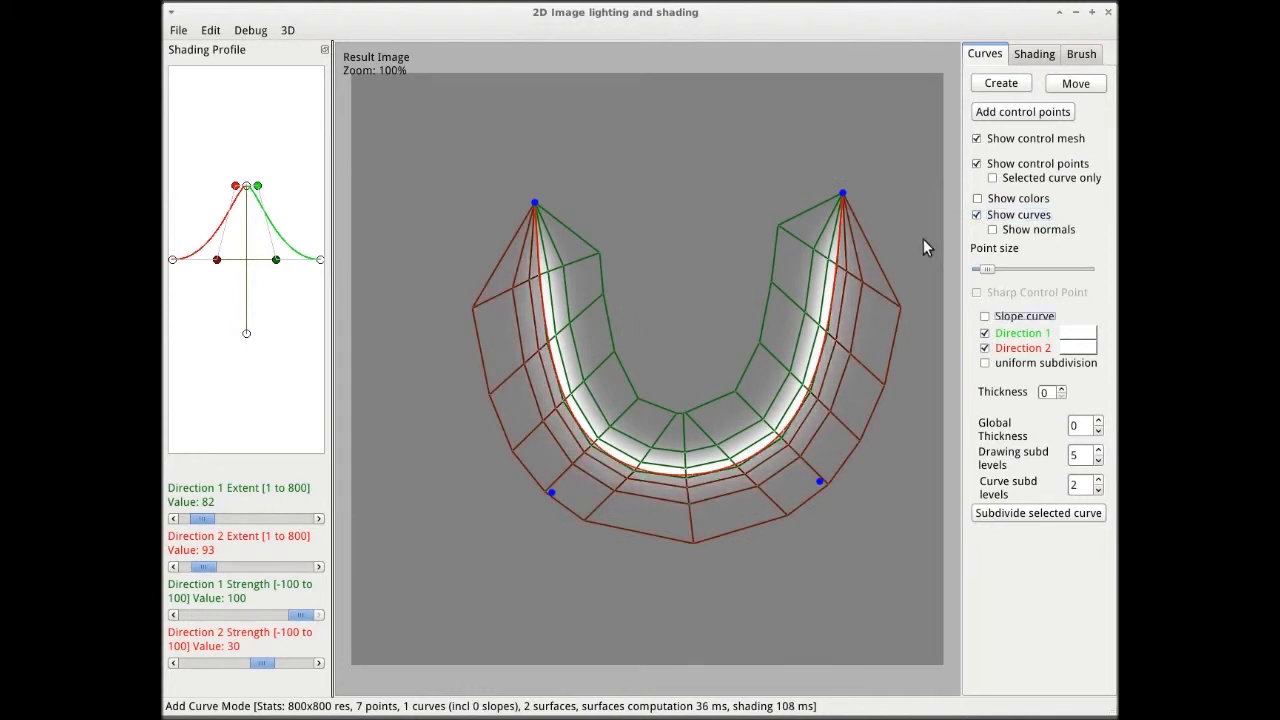
drag(262, 662, 211, 663)
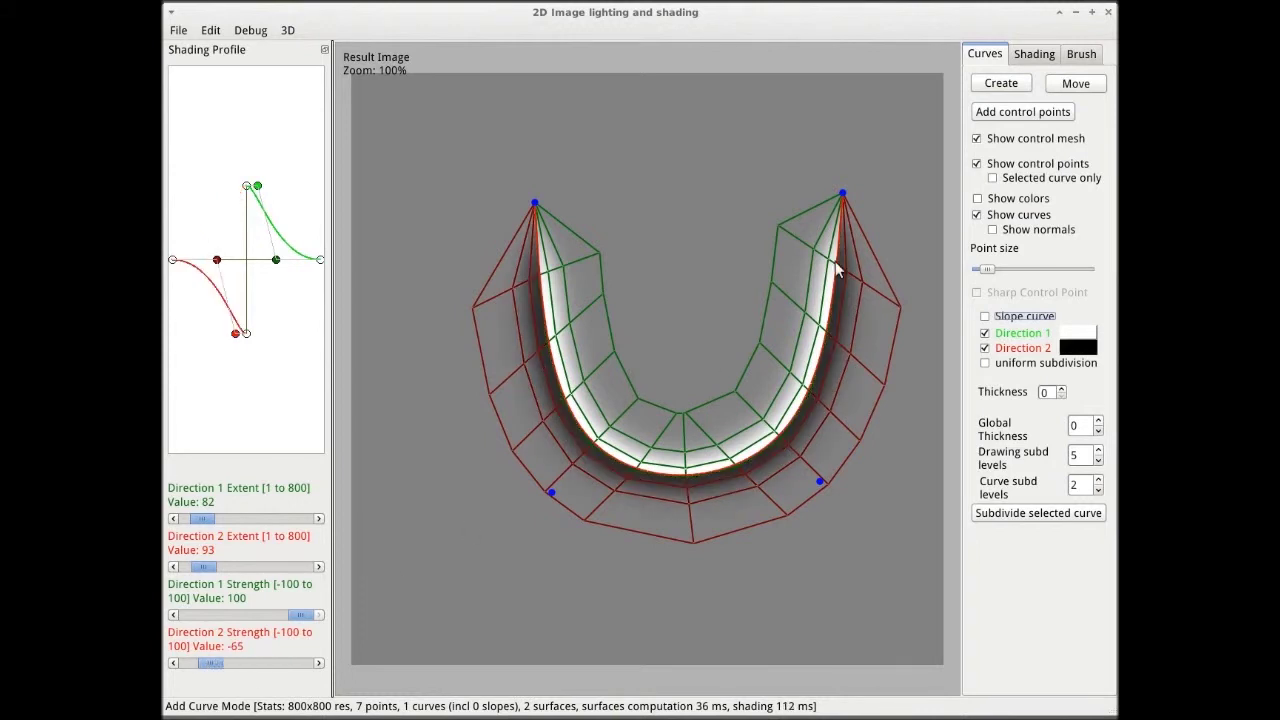
click(977, 216)
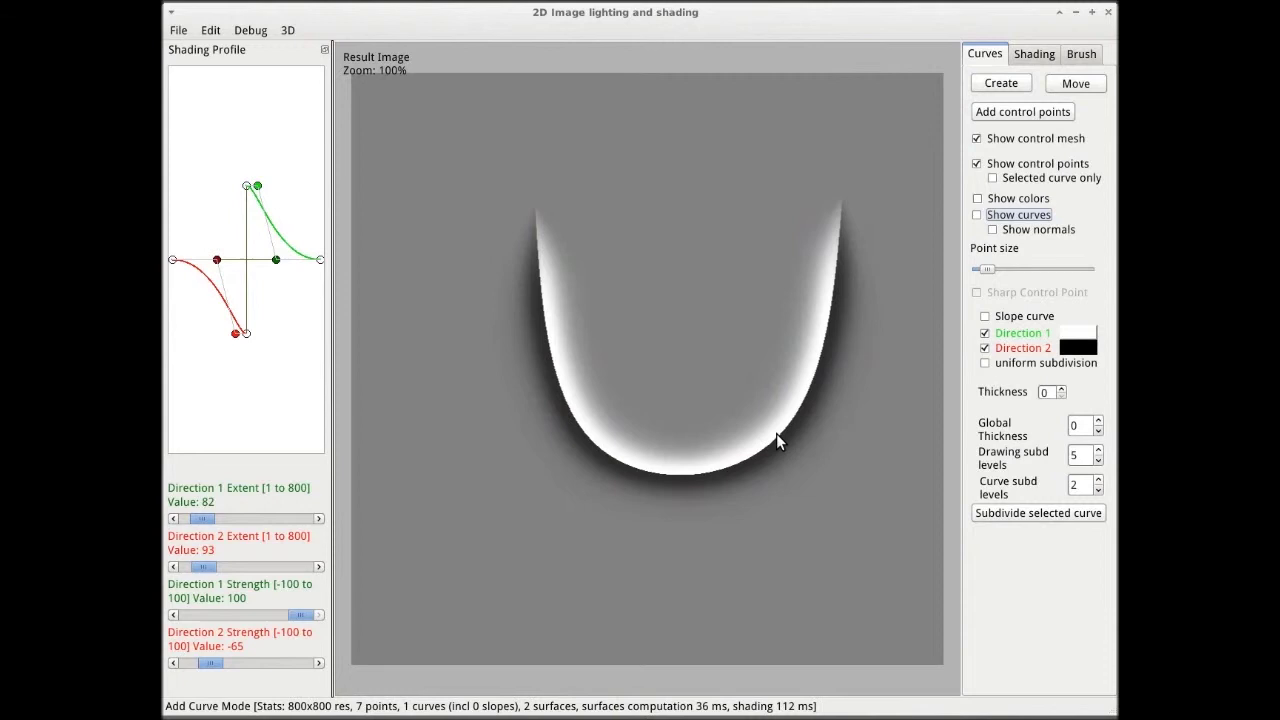
drag(783, 425, 752, 465)
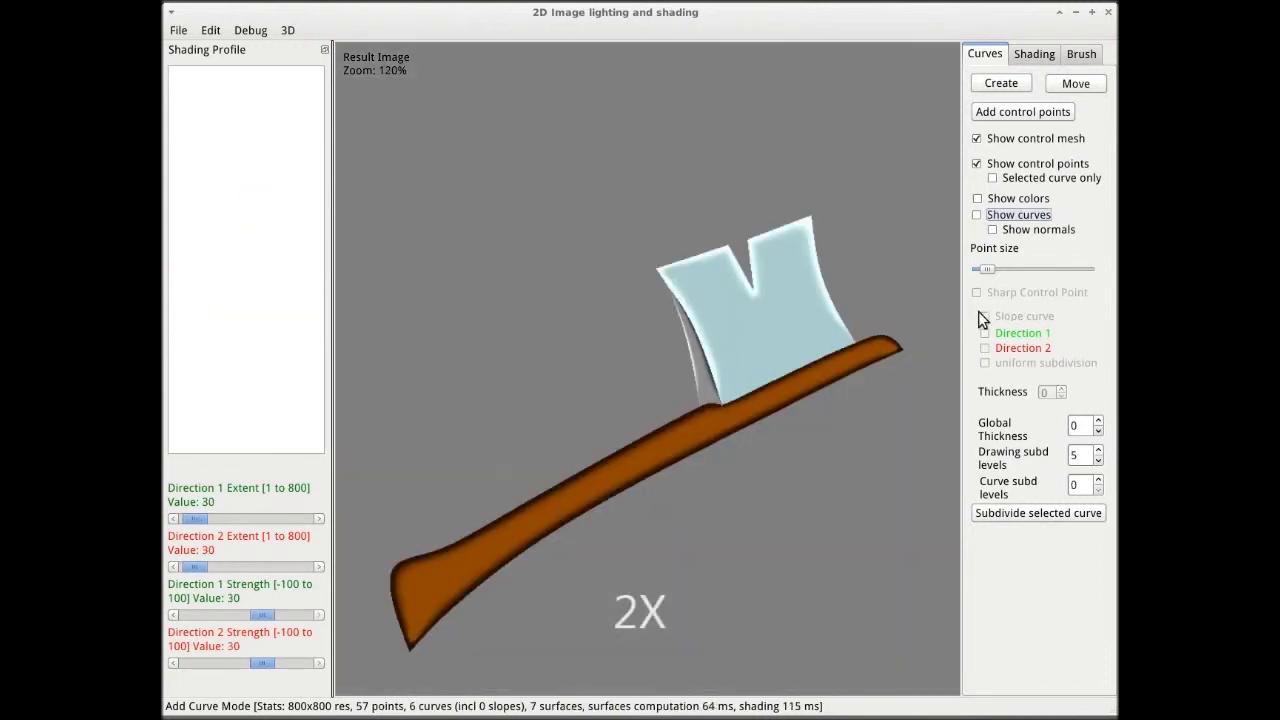
Show the curves and draw a four-point curve inside the lower end of the axe handle.
click(978, 216)
scroll(417, 609, up, 3)
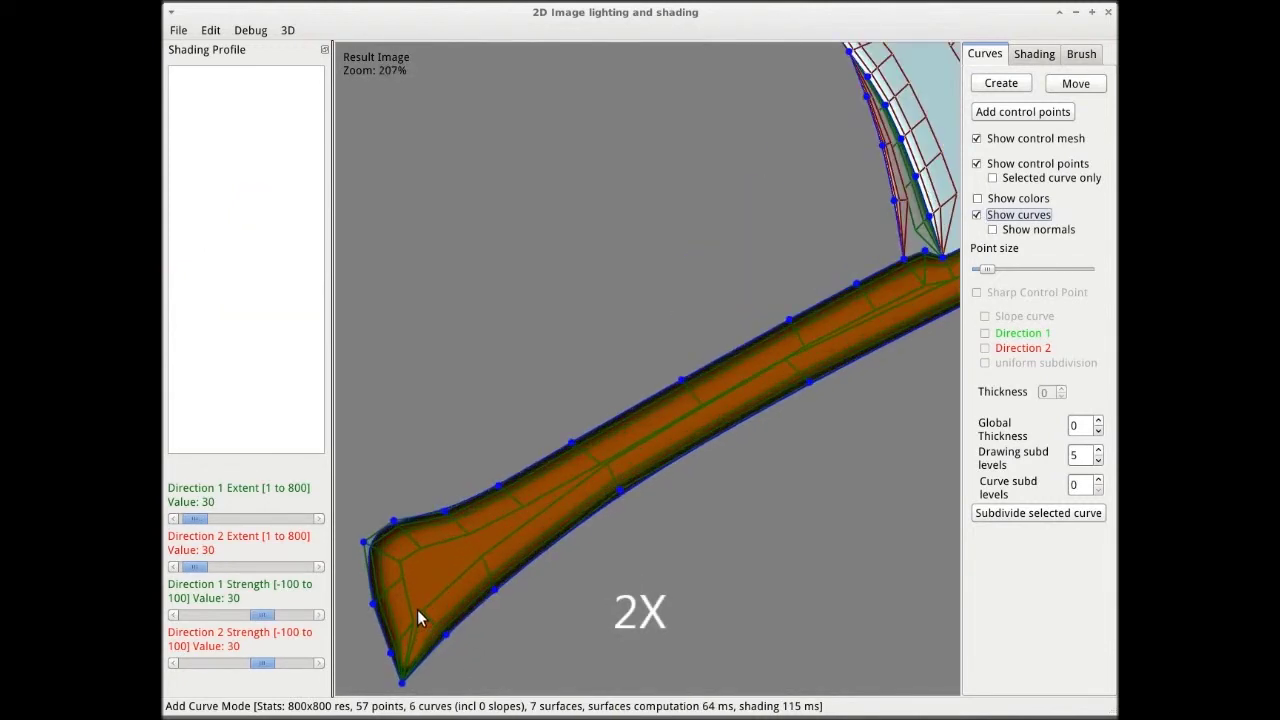
click(417, 610)
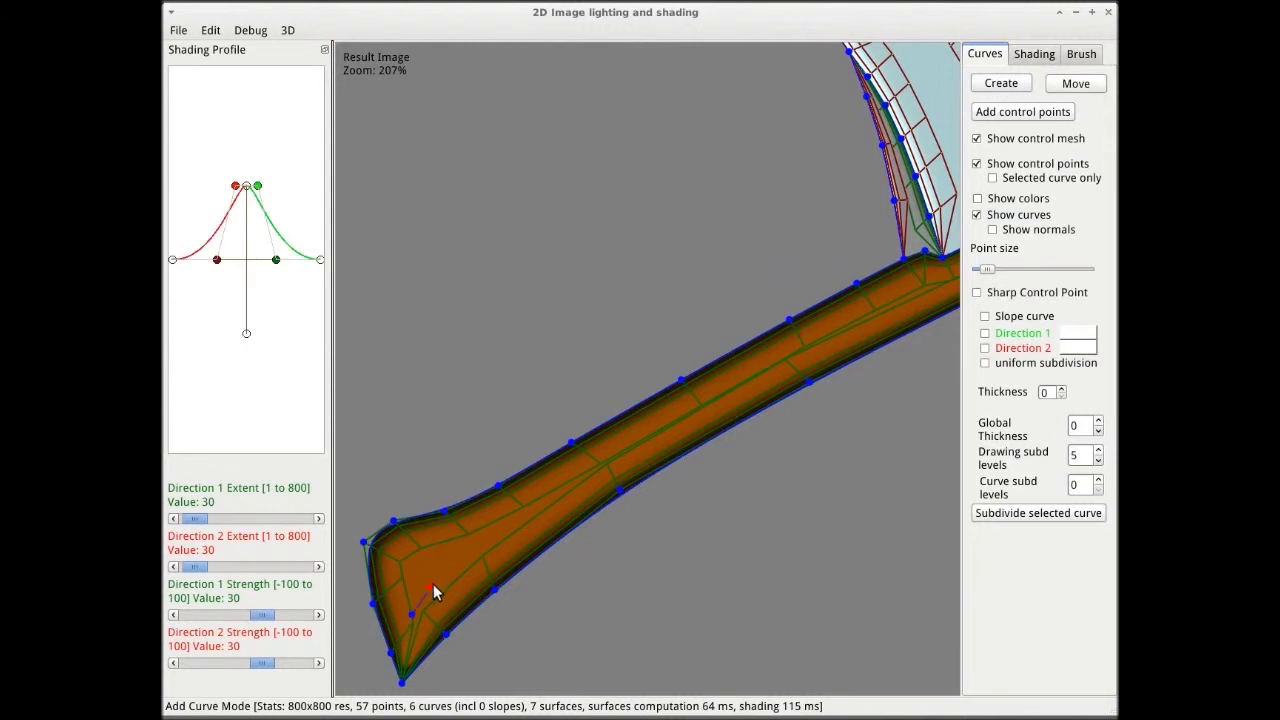
click(489, 541)
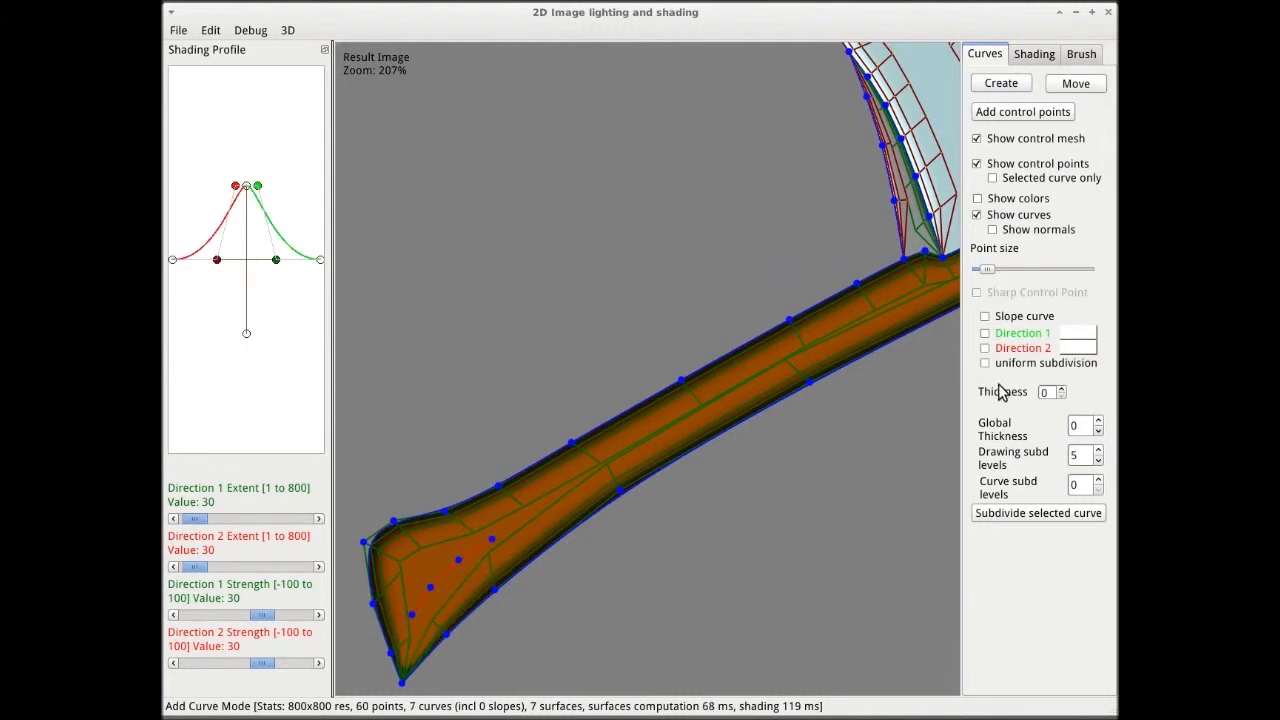
Make the handle curve a slope curve with both extents 1 and Direction 1 strength -31, and hide the curves.
click(985, 316)
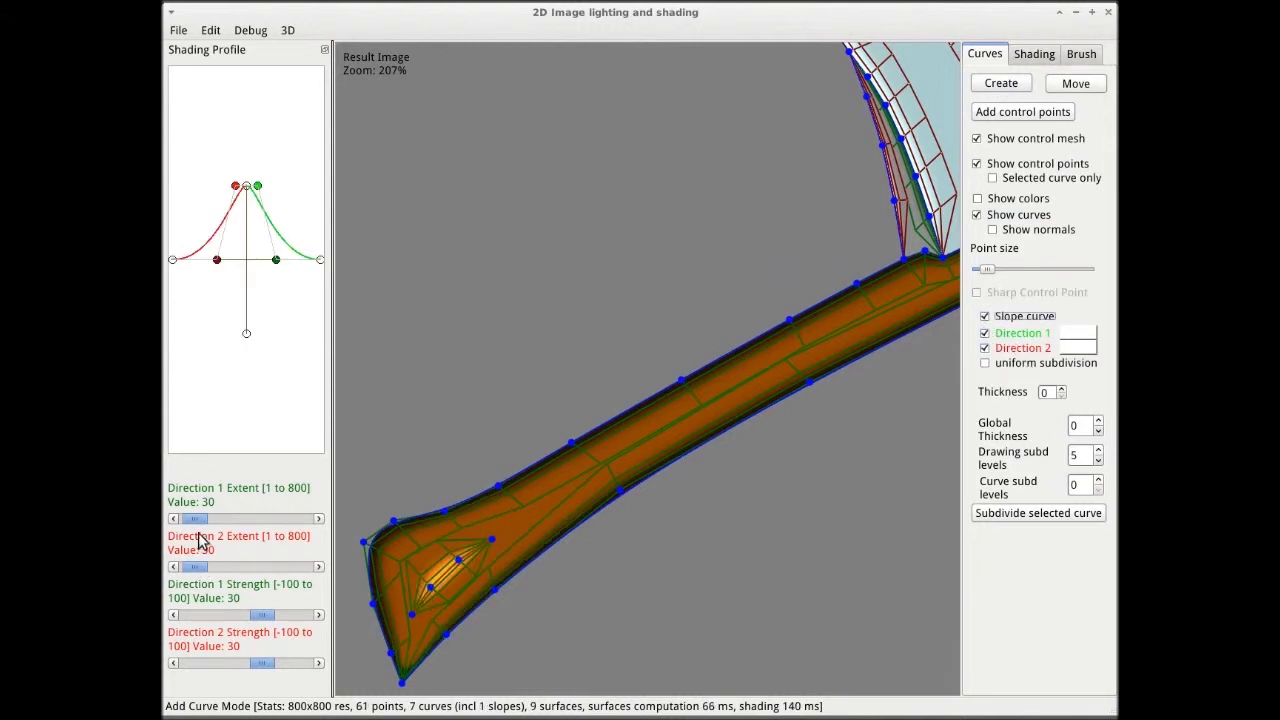
drag(194, 518, 188, 518)
drag(194, 566, 188, 566)
drag(262, 614, 228, 614)
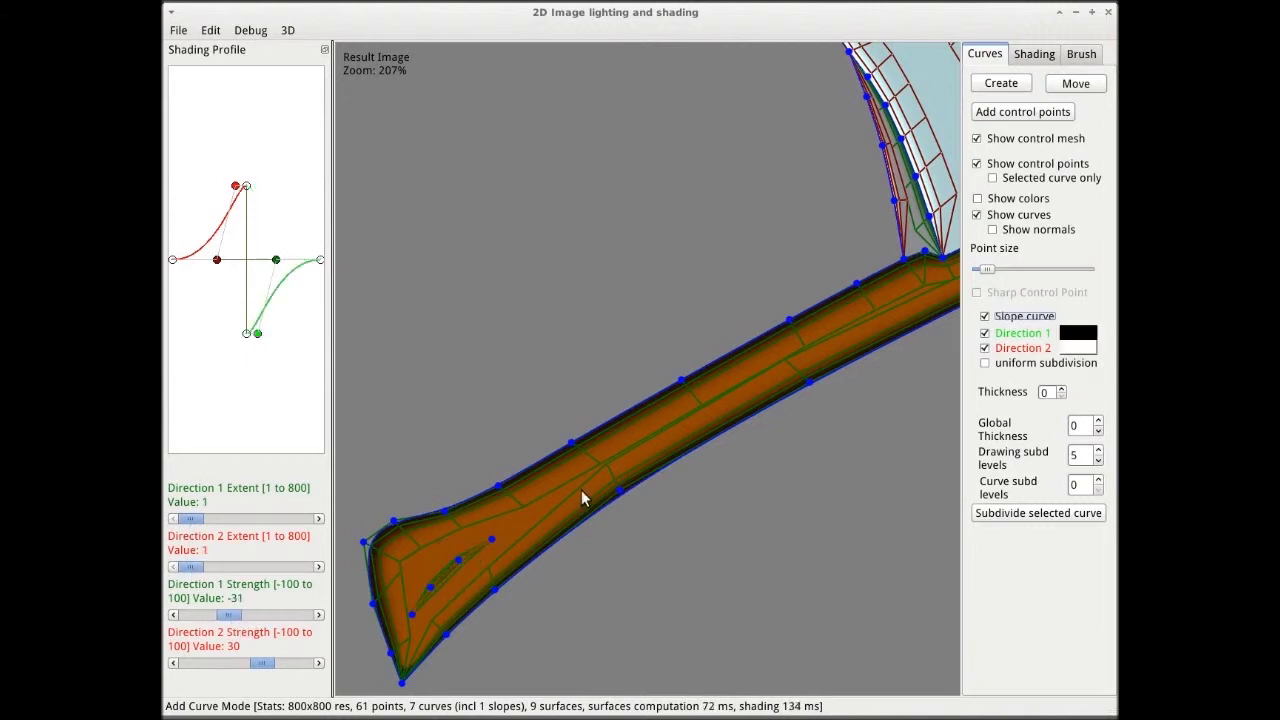
click(977, 214)
scroll(640, 505, down, 5)
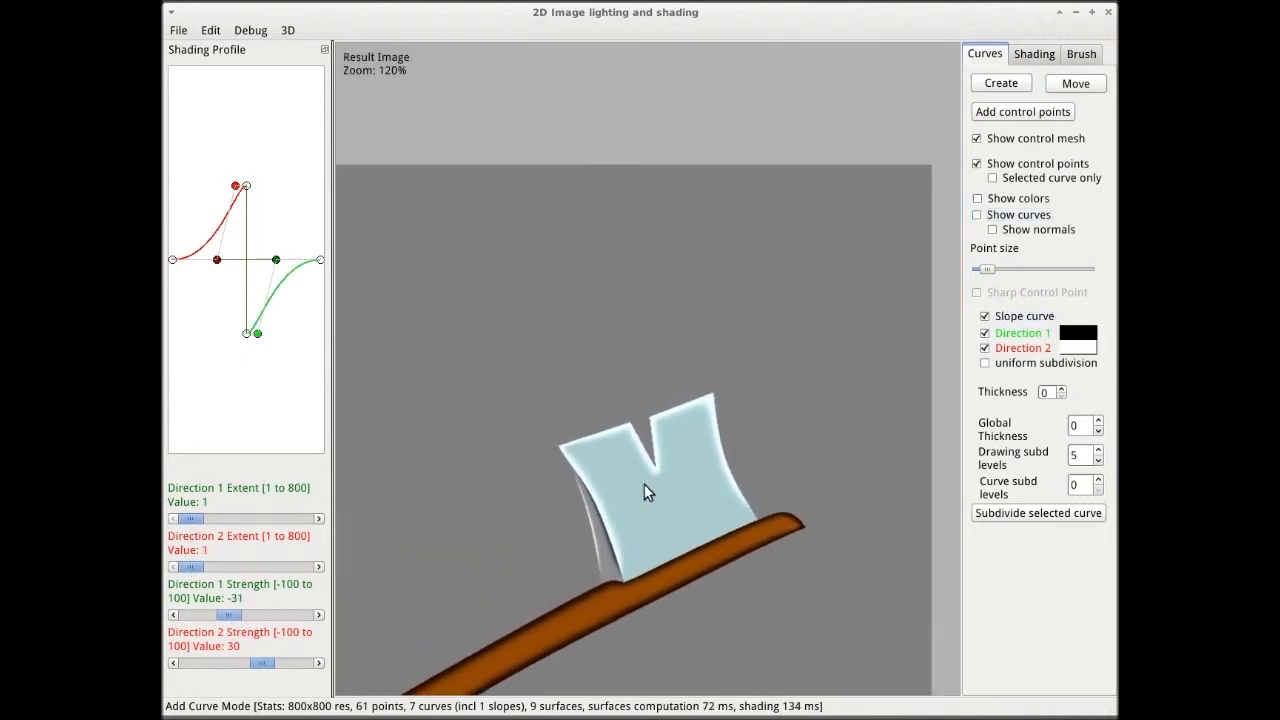
Show the curves and draw a four-point curve running down the left half of the axe blade.
scroll(644, 484, up, 3)
drag(644, 484, 646, 438)
click(977, 215)
click(1001, 83)
scroll(610, 490, up, 1)
click(590, 398)
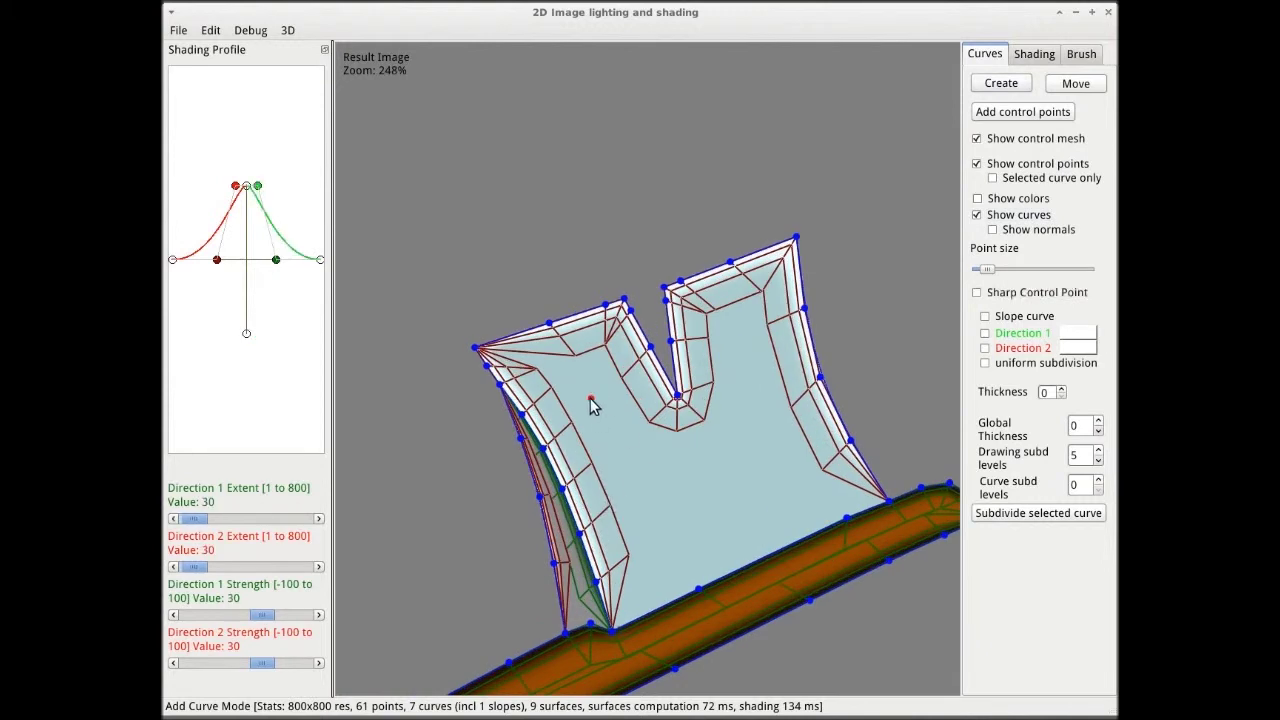
right_click(658, 495)
Make the left blade curve a slope curve with both direction extents at 1 and preview it without the curves.
click(985, 316)
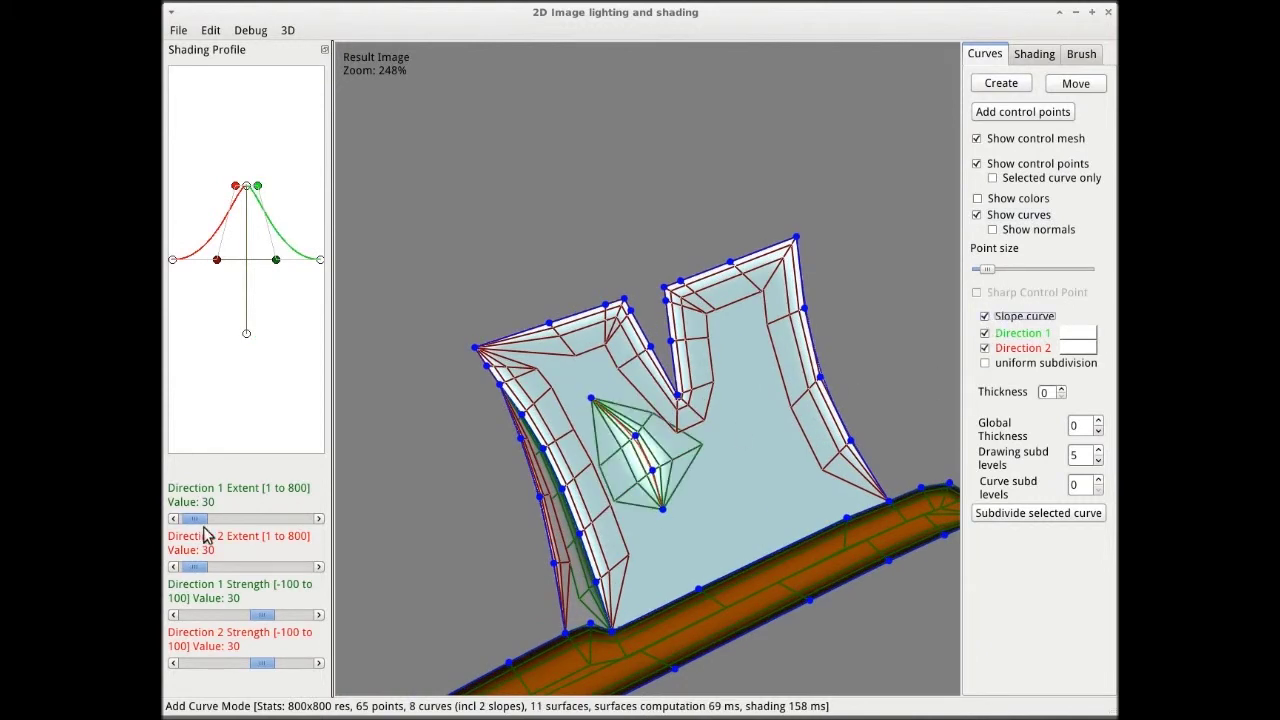
drag(203, 525, 187, 525)
drag(194, 565, 188, 565)
click(977, 214)
scroll(770, 385, down, 1)
scroll(770, 390, up, 1)
click(977, 214)
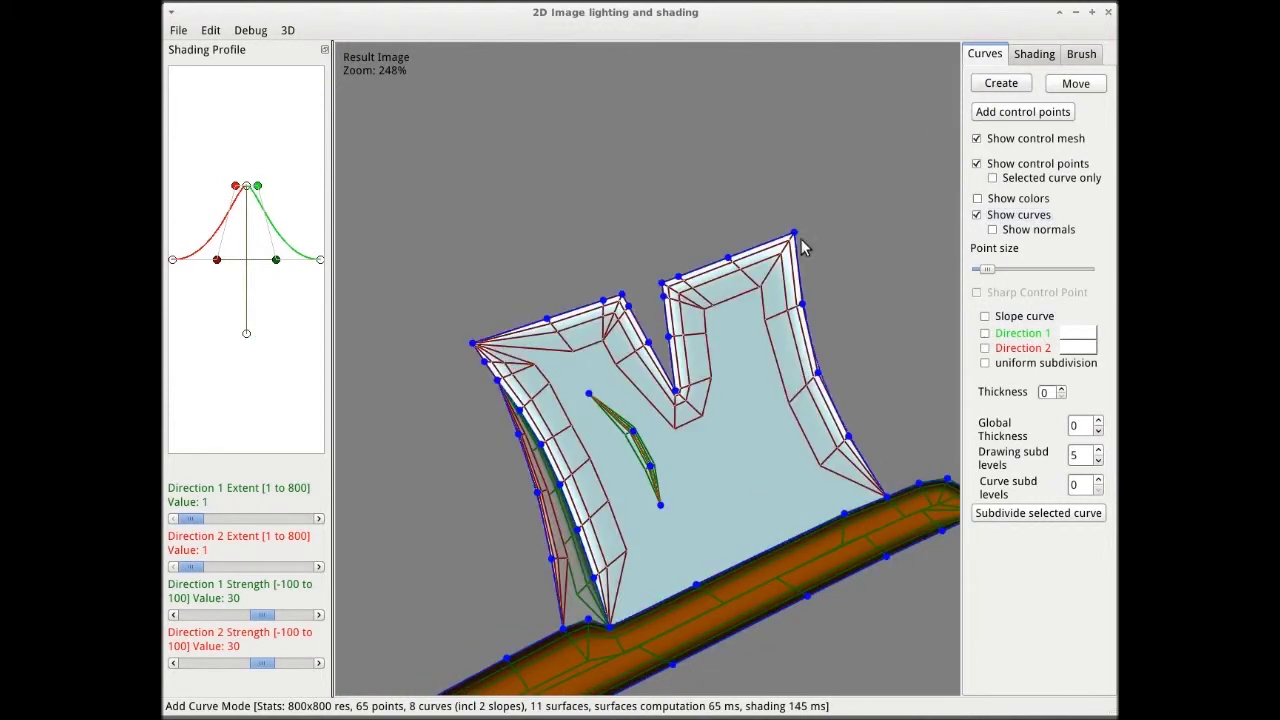
Add a five-point slope curve down the right half of the blade with both extents at 1, and hide the curves.
click(734, 351)
right_click(740, 491)
click(985, 316)
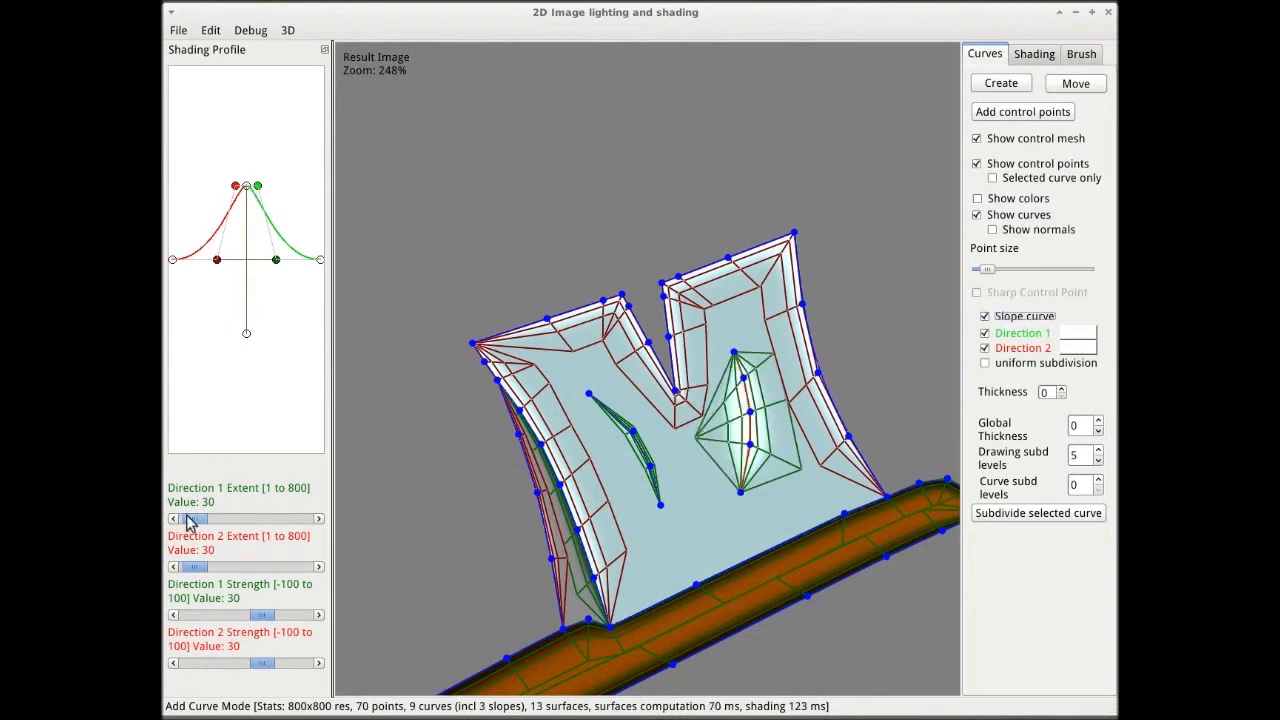
drag(194, 518, 188, 518)
drag(194, 566, 188, 566)
click(977, 214)
scroll(907, 324, down, 4)
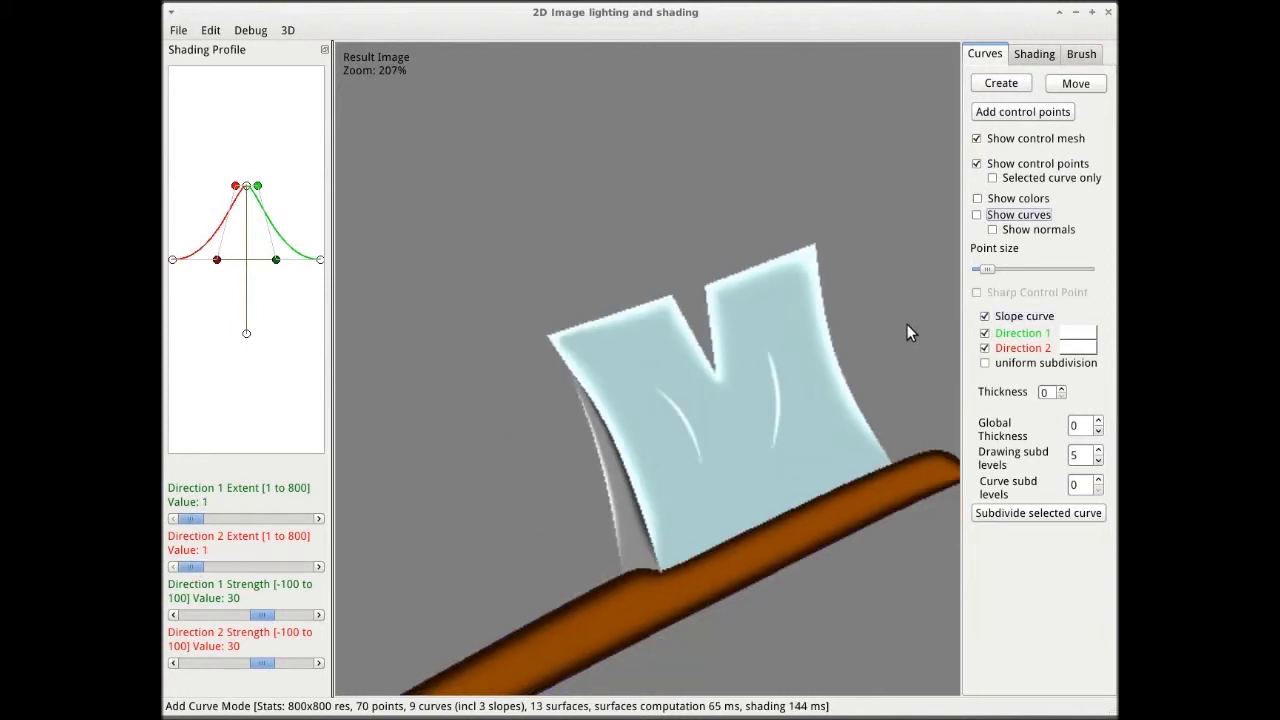
Show the curves and draw two three-point curves from the blade's upper-right corner, one running downward and one to the right.
scroll(748, 572, up, 6)
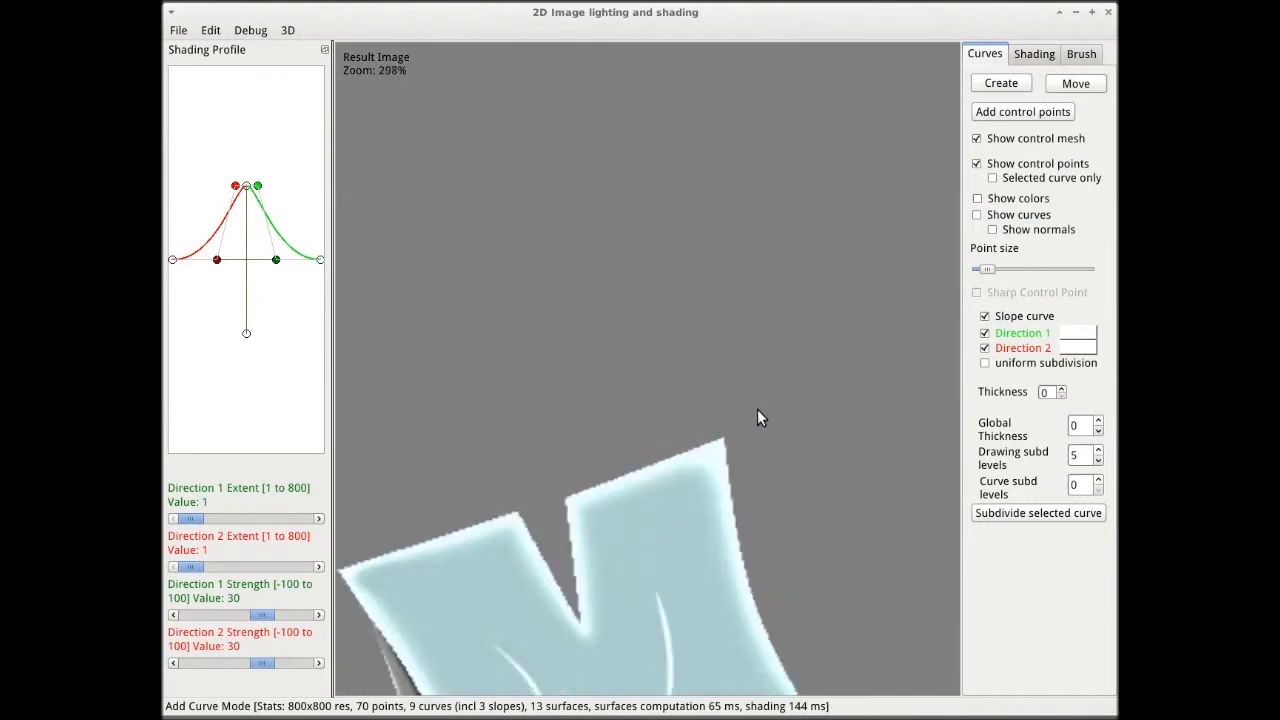
click(977, 214)
click(1004, 84)
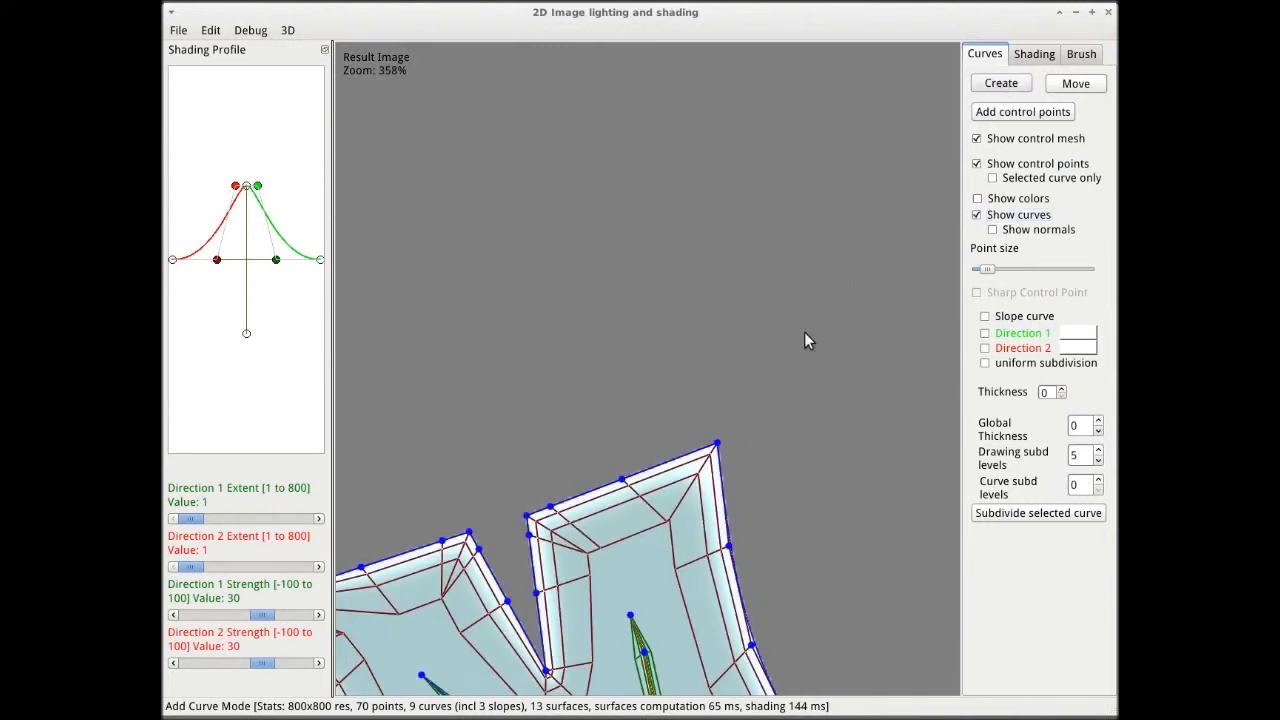
click(723, 439)
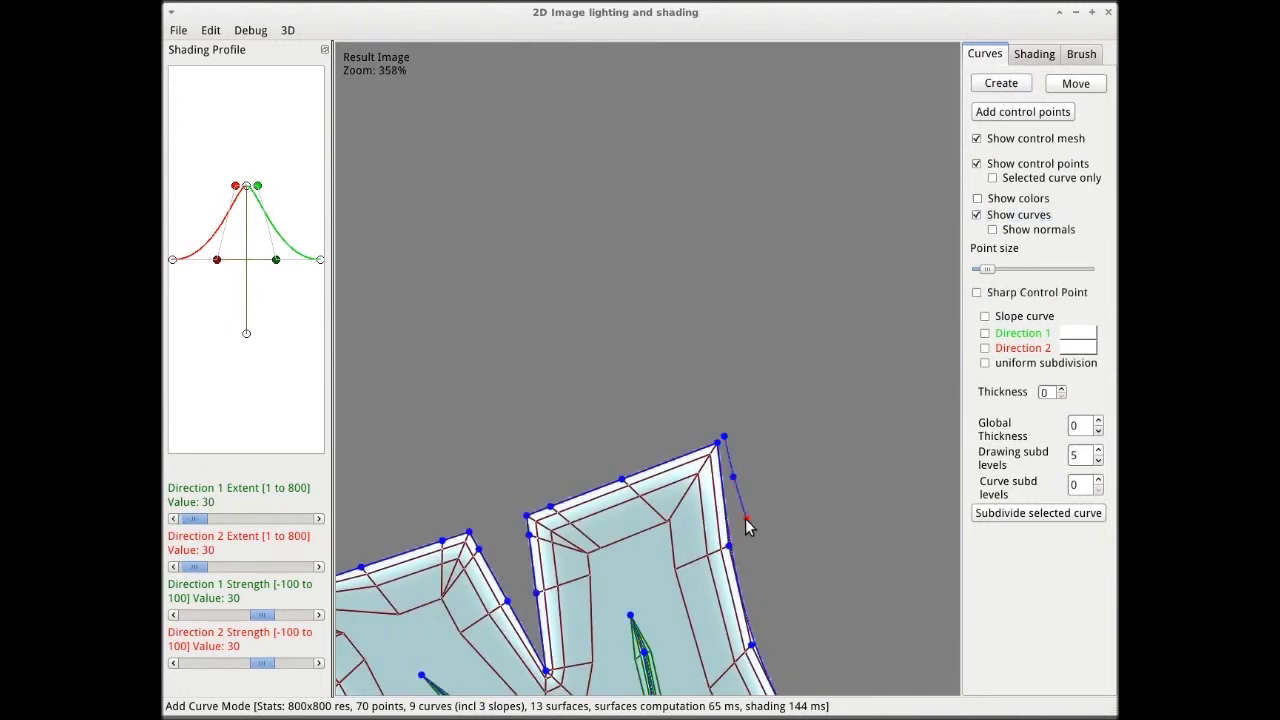
click(742, 519)
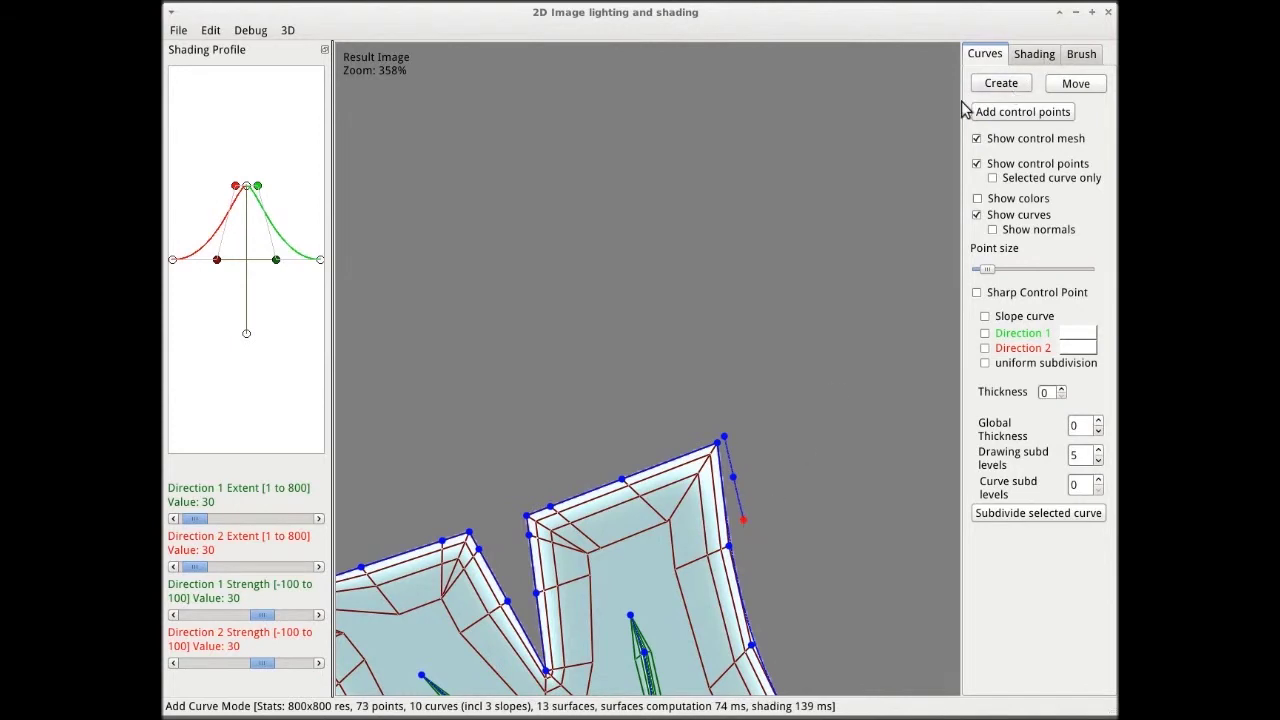
click(766, 429)
click(804, 426)
Draw two more three-point curves from the same blade corner, one running left and one running upward.
click(1011, 85)
click(722, 438)
click(627, 445)
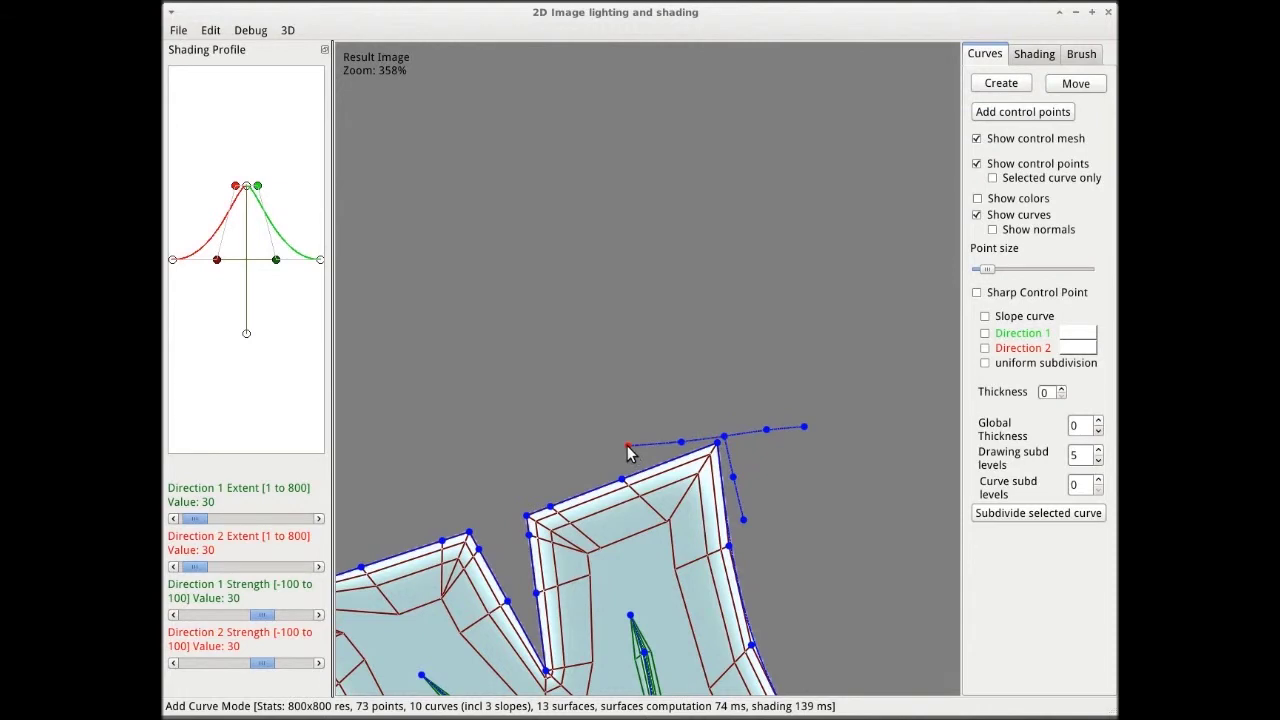
click(1007, 82)
click(724, 436)
click(720, 397)
Enable Direction 1 and Direction 2 on the sparkle's upward and right rays and reduce their extents to make them narrow.
click(984, 333)
click(984, 348)
drag(194, 518, 178, 519)
mouse_move(194, 566)
mouse_down()
mouse_move(178, 566)
mouse_move(190, 573)
mouse_up()
click(765, 430)
click(984, 333)
click(985, 348)
drag(202, 520, 186, 520)
Enable both directions on the sparkle's downward ray and reduce its Direction 1 and Direction 2 extents.
click(733, 477)
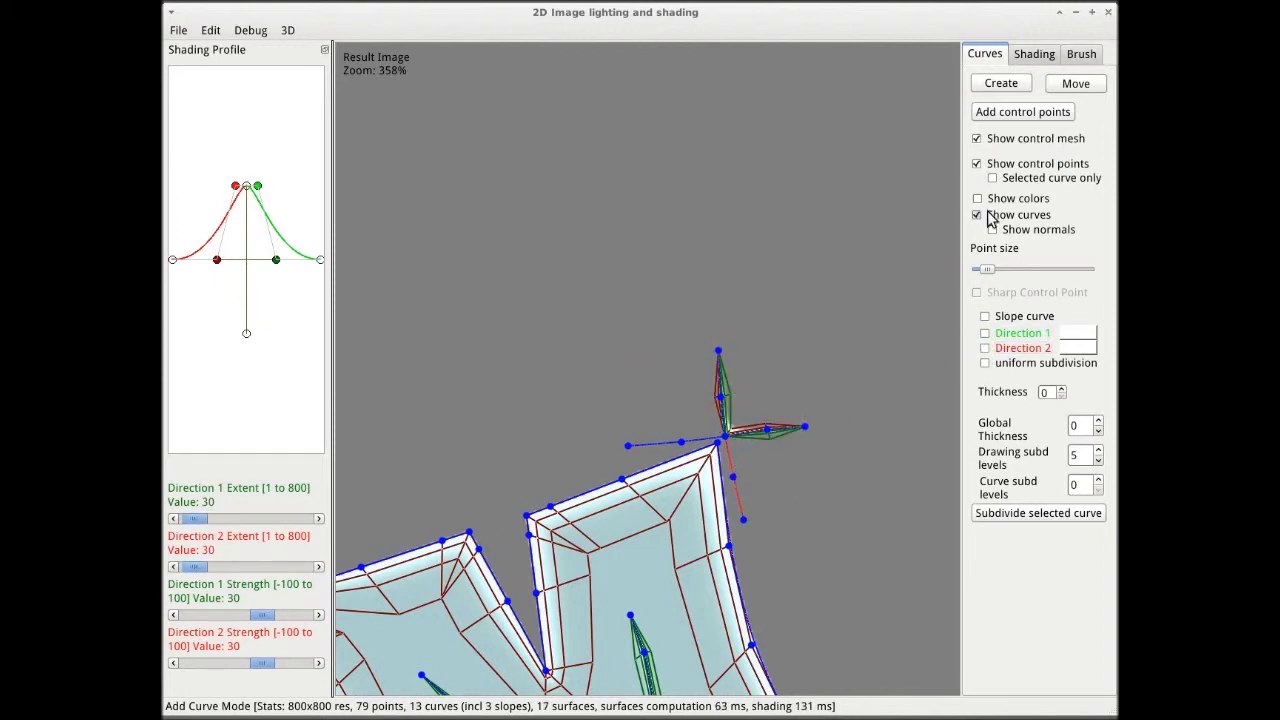
click(985, 333)
click(985, 348)
drag(202, 566, 195, 566)
drag(197, 519, 177, 521)
Enable both directions on the sparkle's left ray with extents of 1, and view the whole axe with the curves hidden.
click(656, 444)
click(985, 333)
click(985, 348)
drag(197, 566, 189, 567)
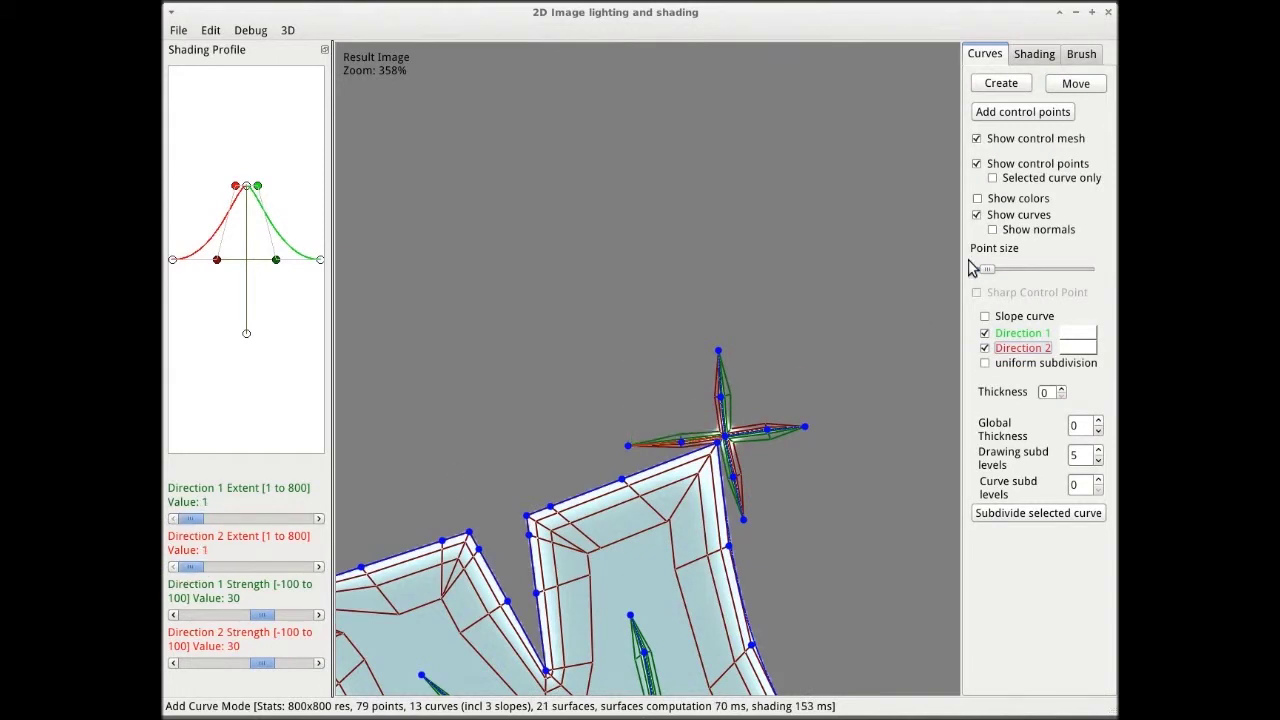
click(977, 214)
scroll(795, 421, down, 2)
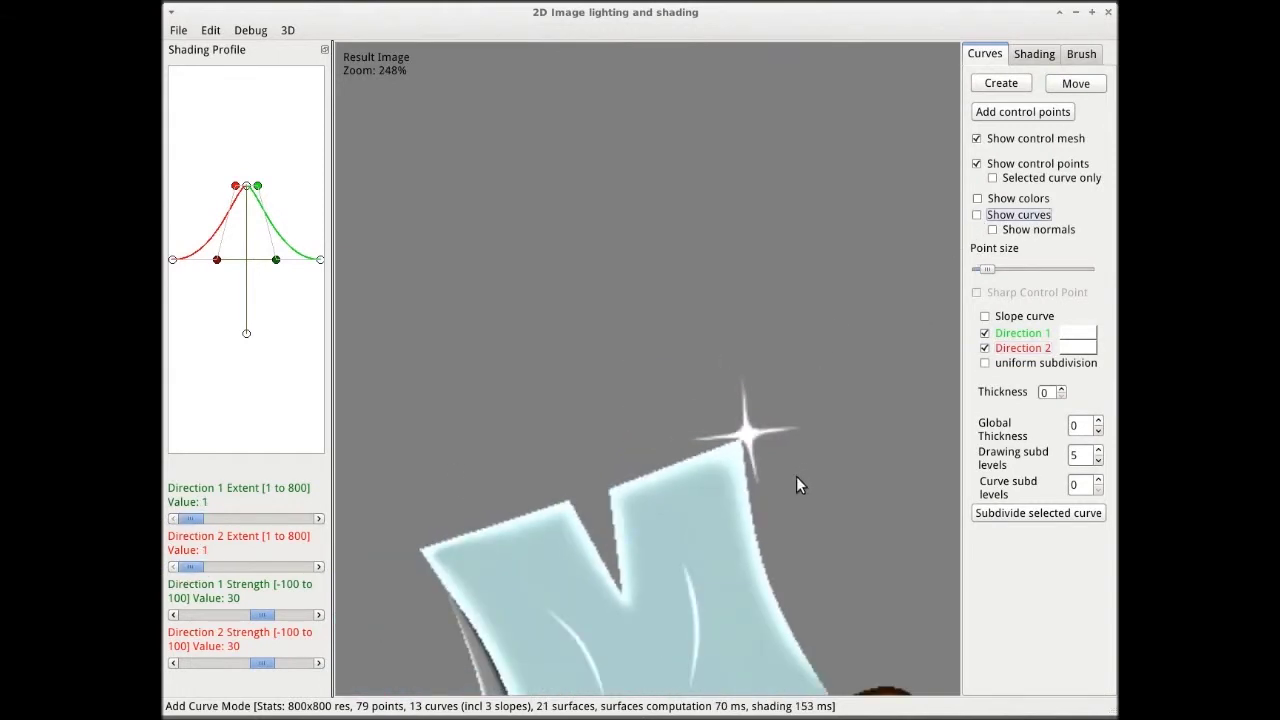
scroll(796, 476, down, 4)
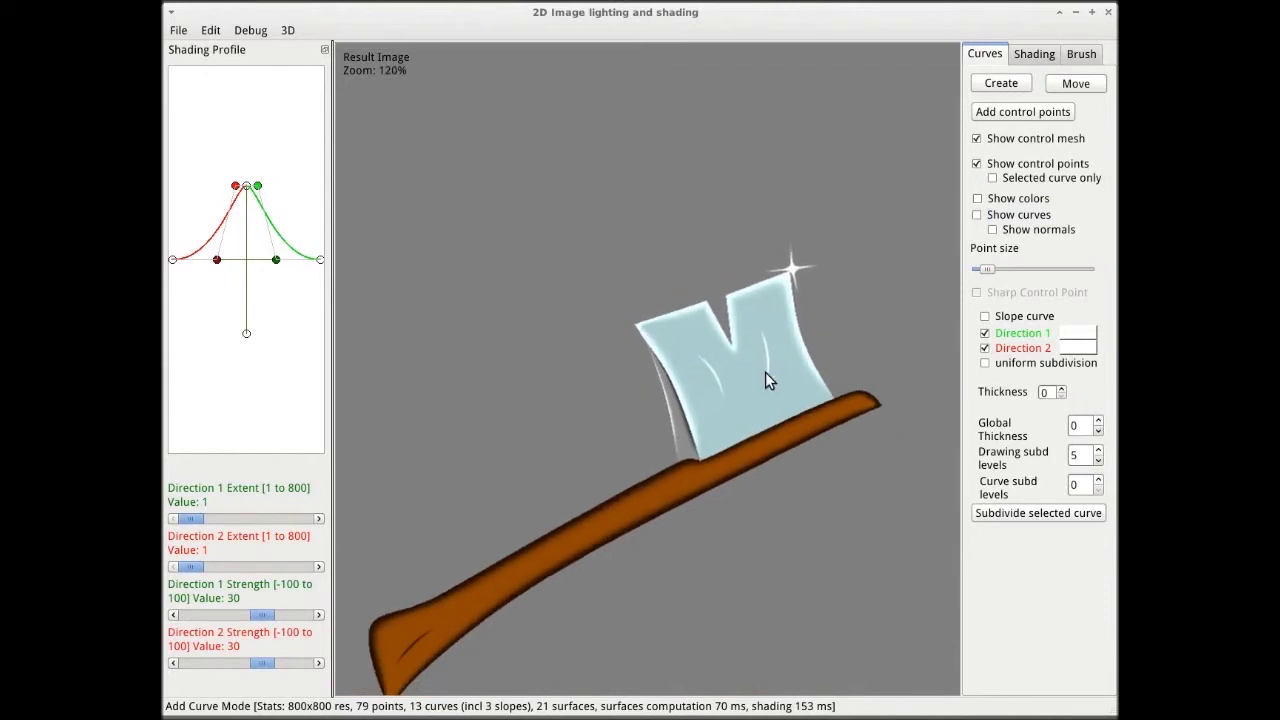
drag(765, 372, 798, 297)
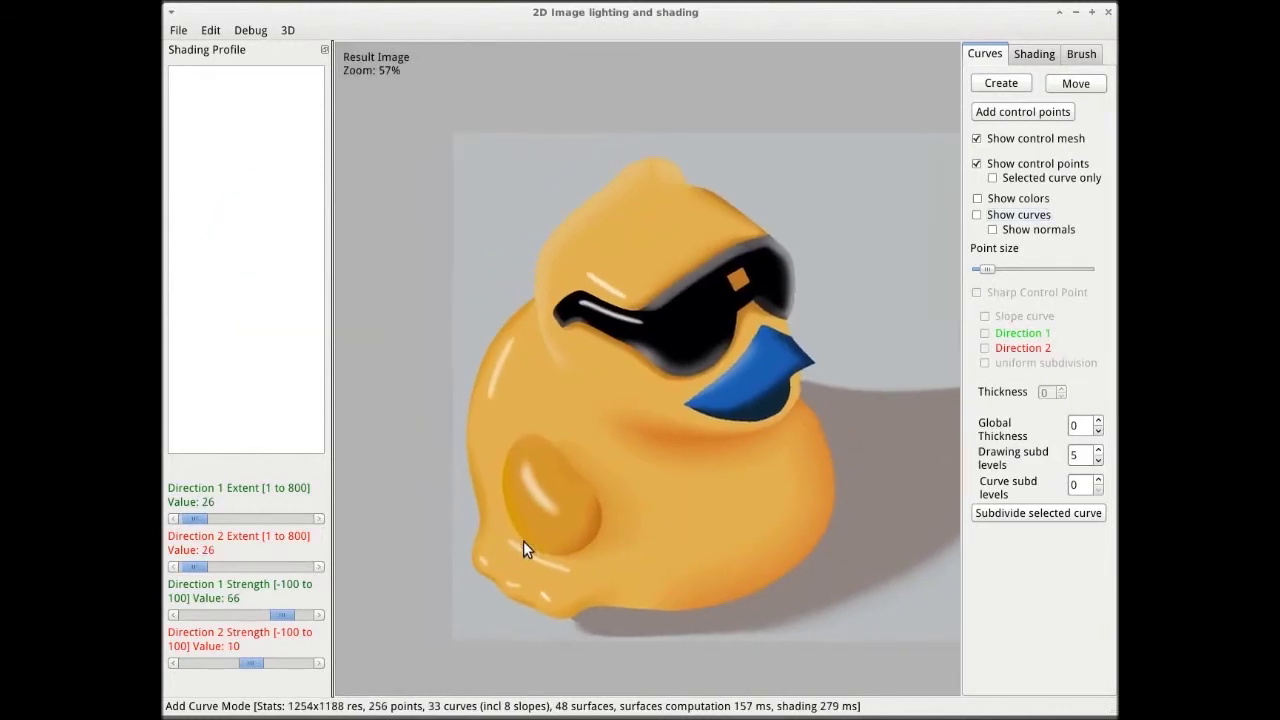
Show the duck drawing's curves and raise the wing highlight curve's Direction 1 profile handle for a fuller falloff.
scroll(535, 528, up, 7)
scroll(542, 520, up, 1)
click(977, 214)
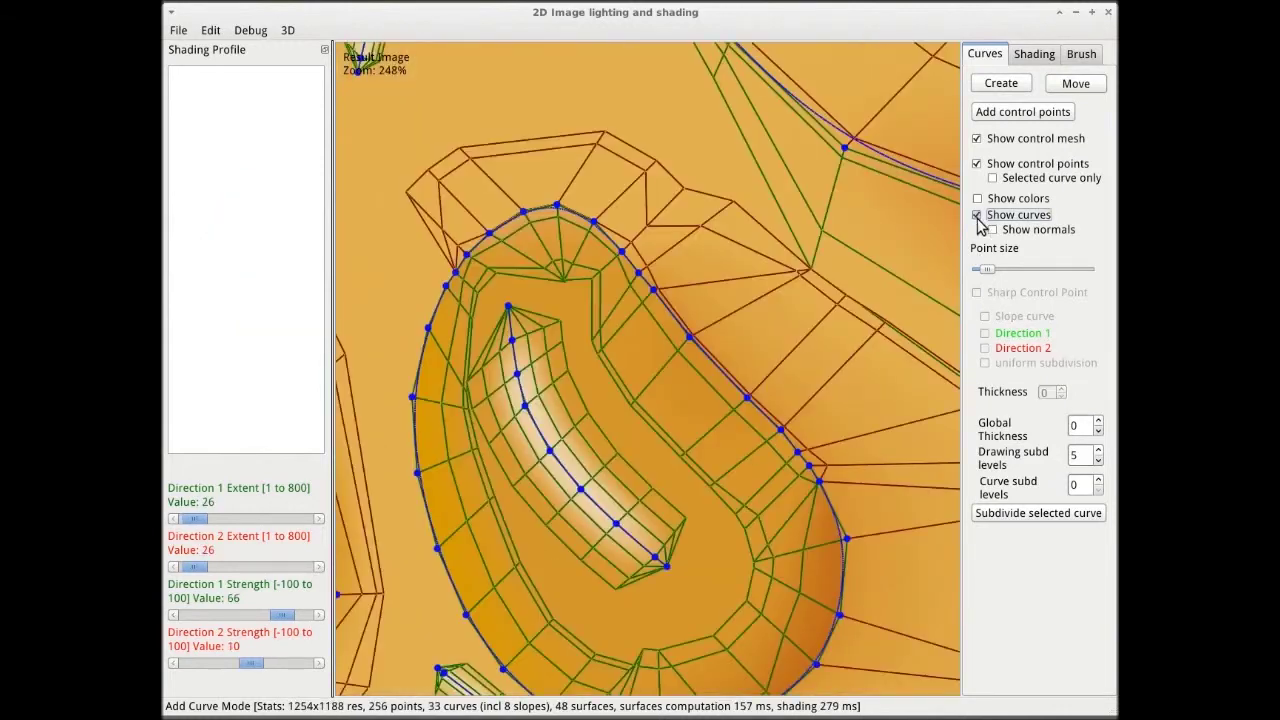
click(560, 466)
scroll(556, 454, up, 5)
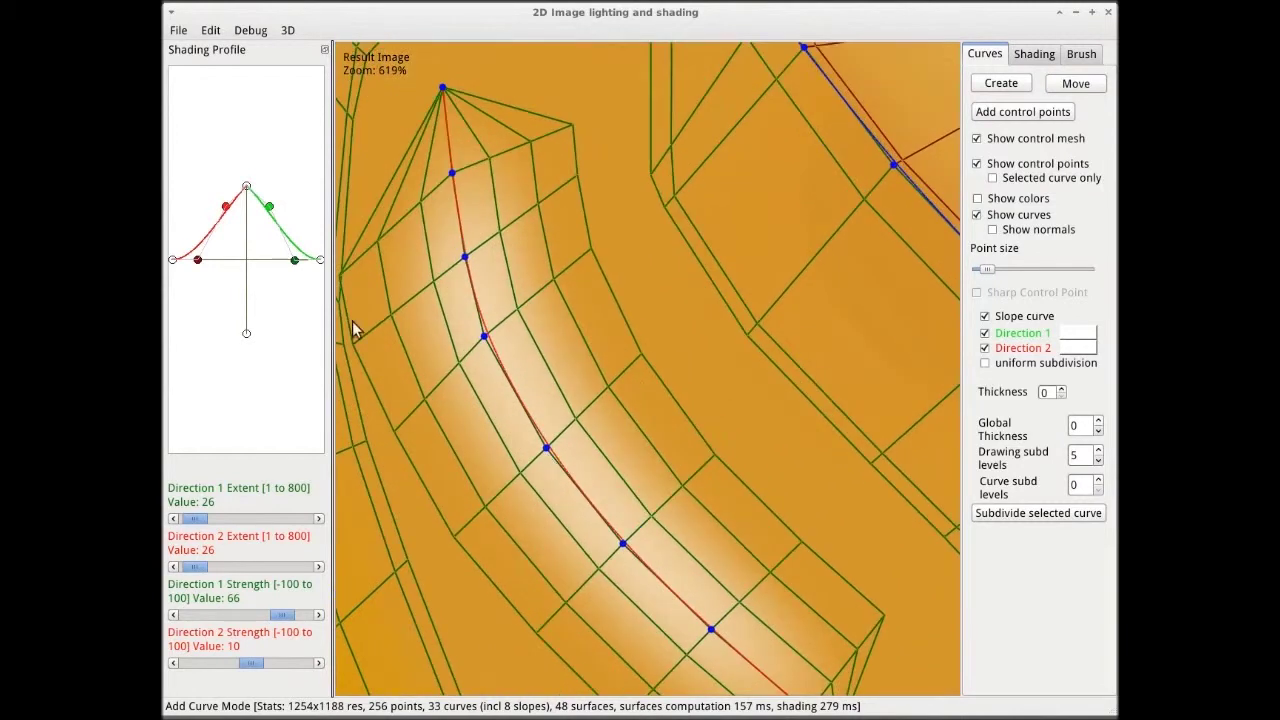
drag(270, 209, 279, 190)
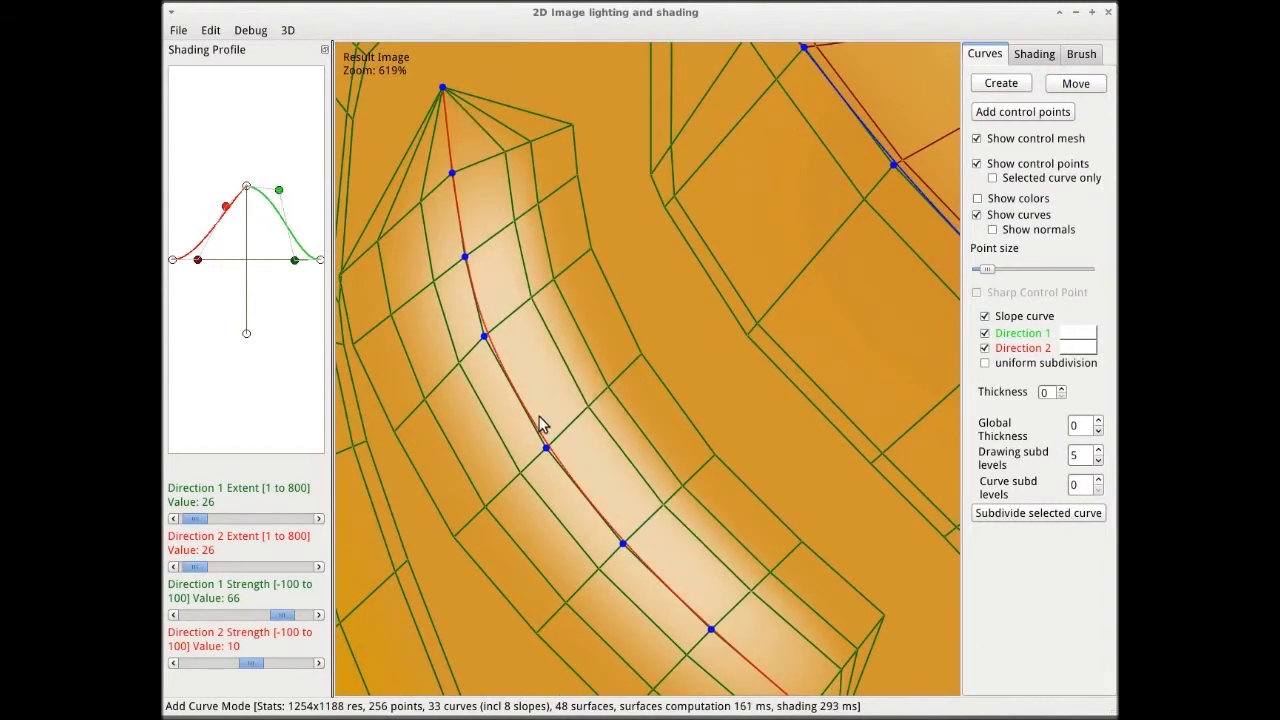
scroll(640, 360, down, 2)
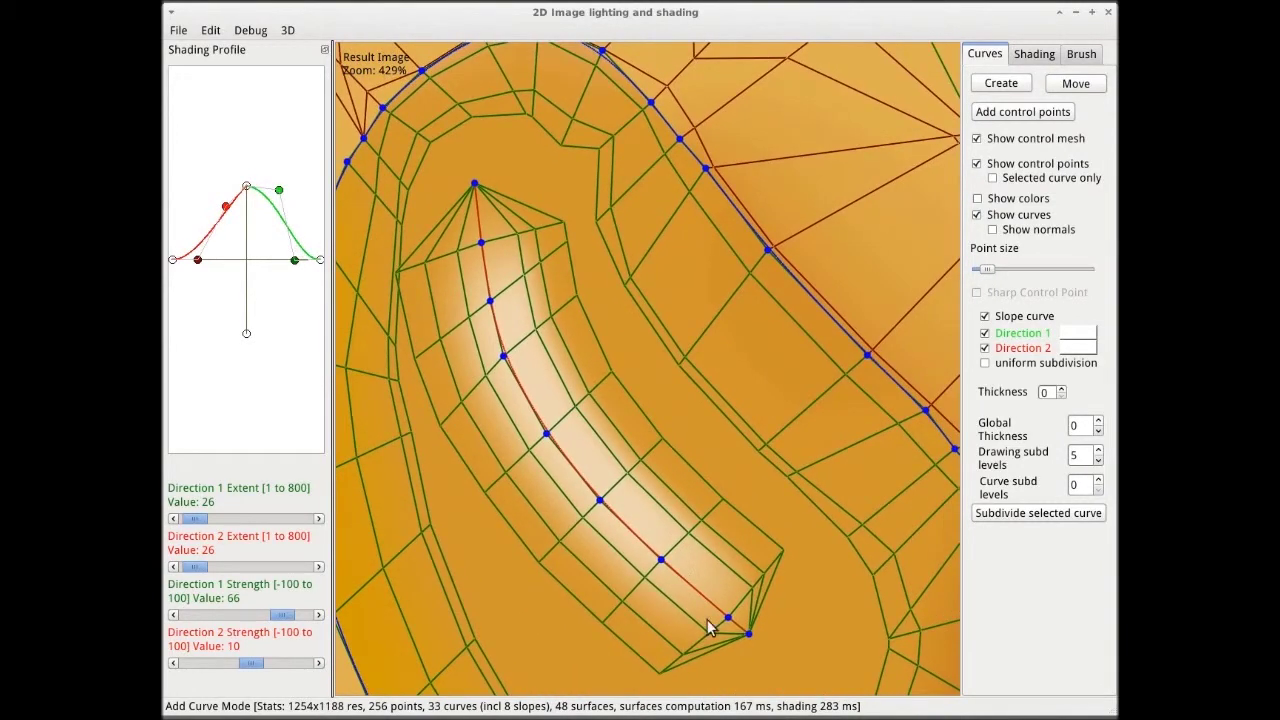
Bend the wing highlight by moving its middle control point down and to the left, and preview it without the curves.
drag(546, 435, 522, 450)
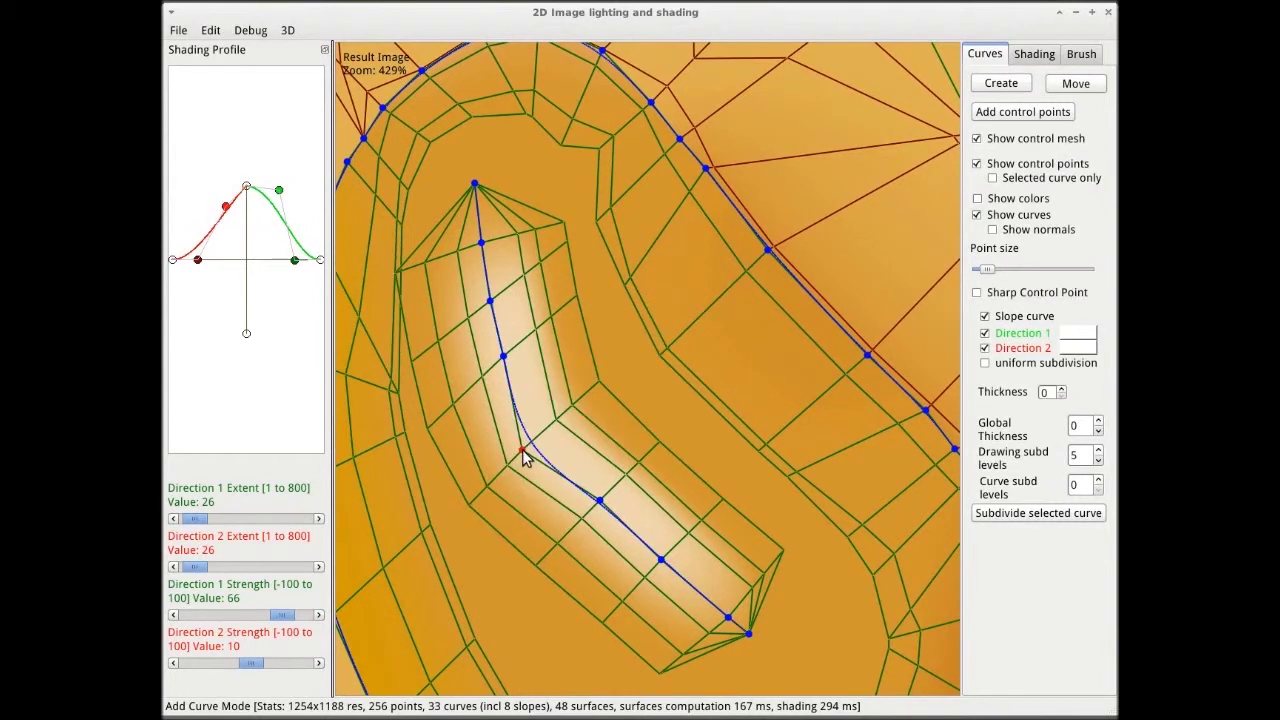
click(978, 215)
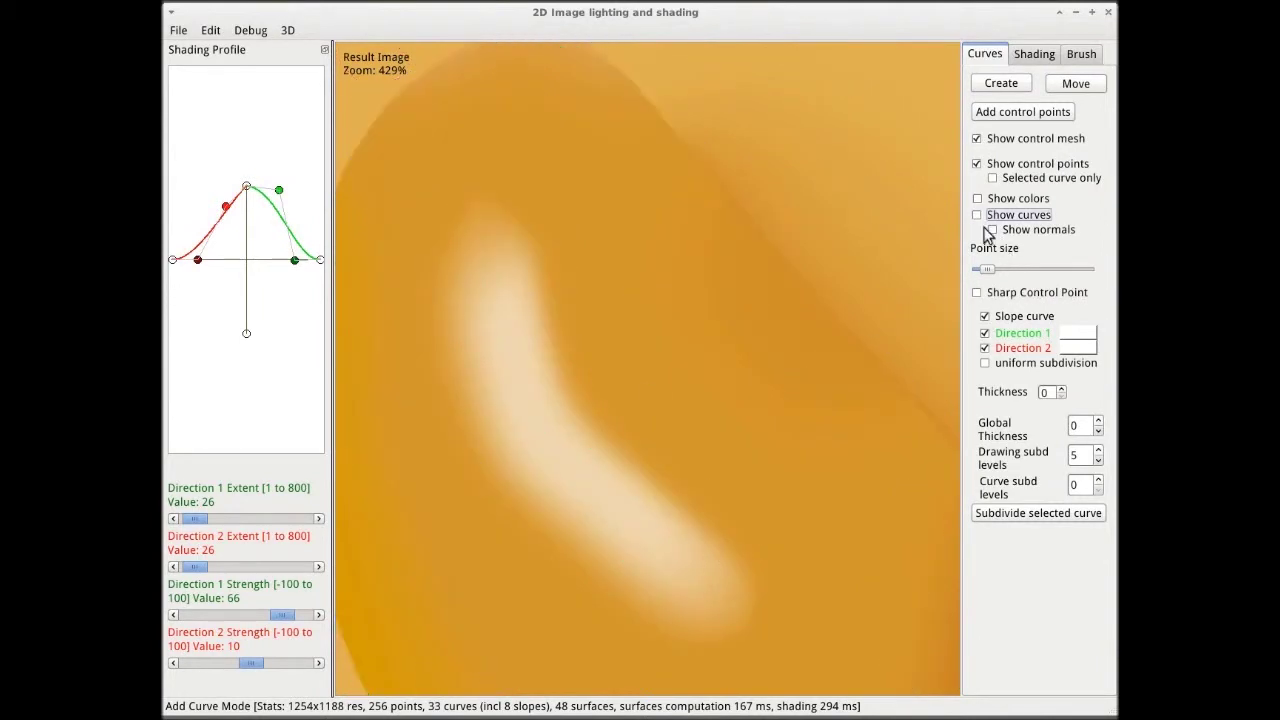
click(978, 215)
click(509, 398)
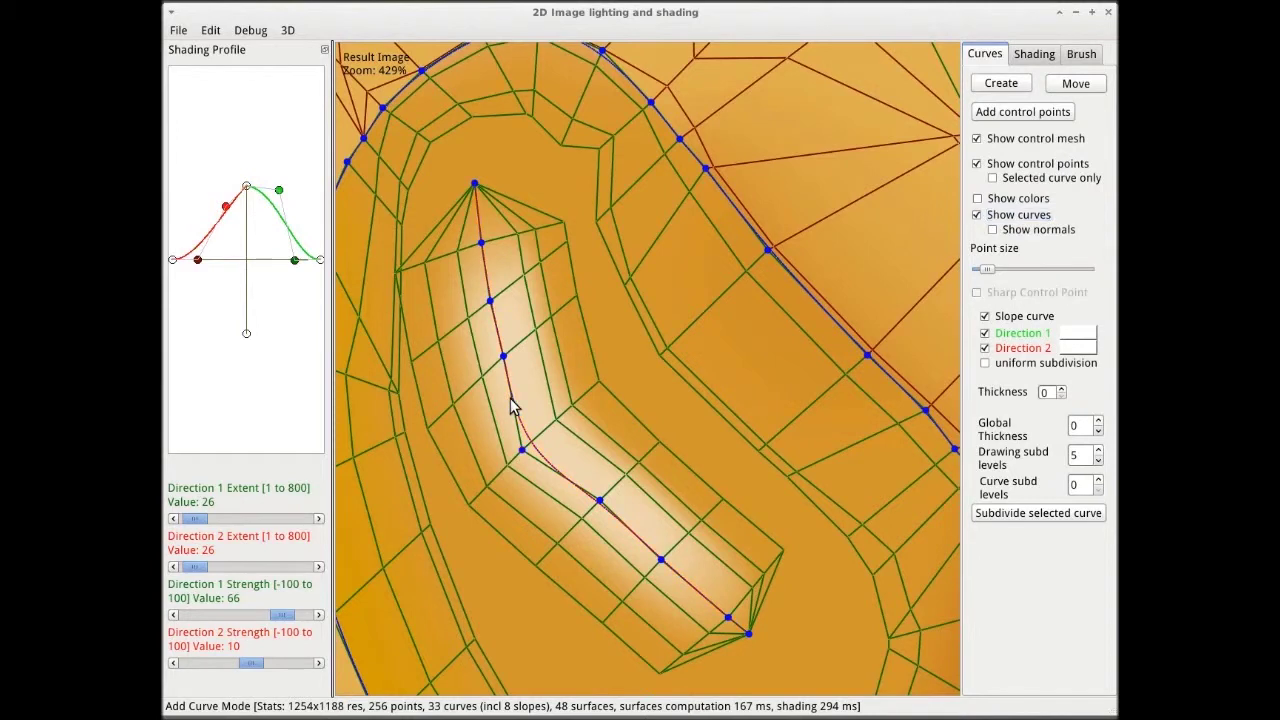
Reshape the Direction 1 profile at the highlight's moved control point, trying a steeper falloff before settling on a fuller one.
click(523, 451)
drag(271, 214, 257, 244)
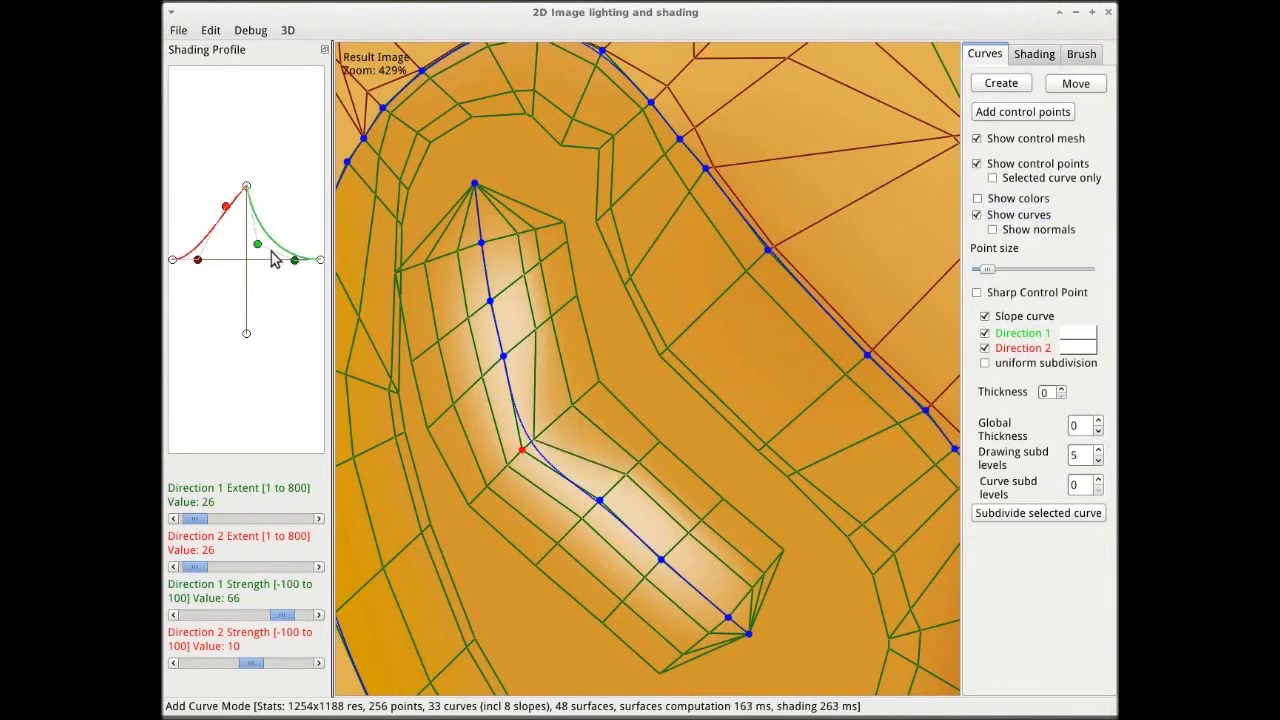
click(978, 215)
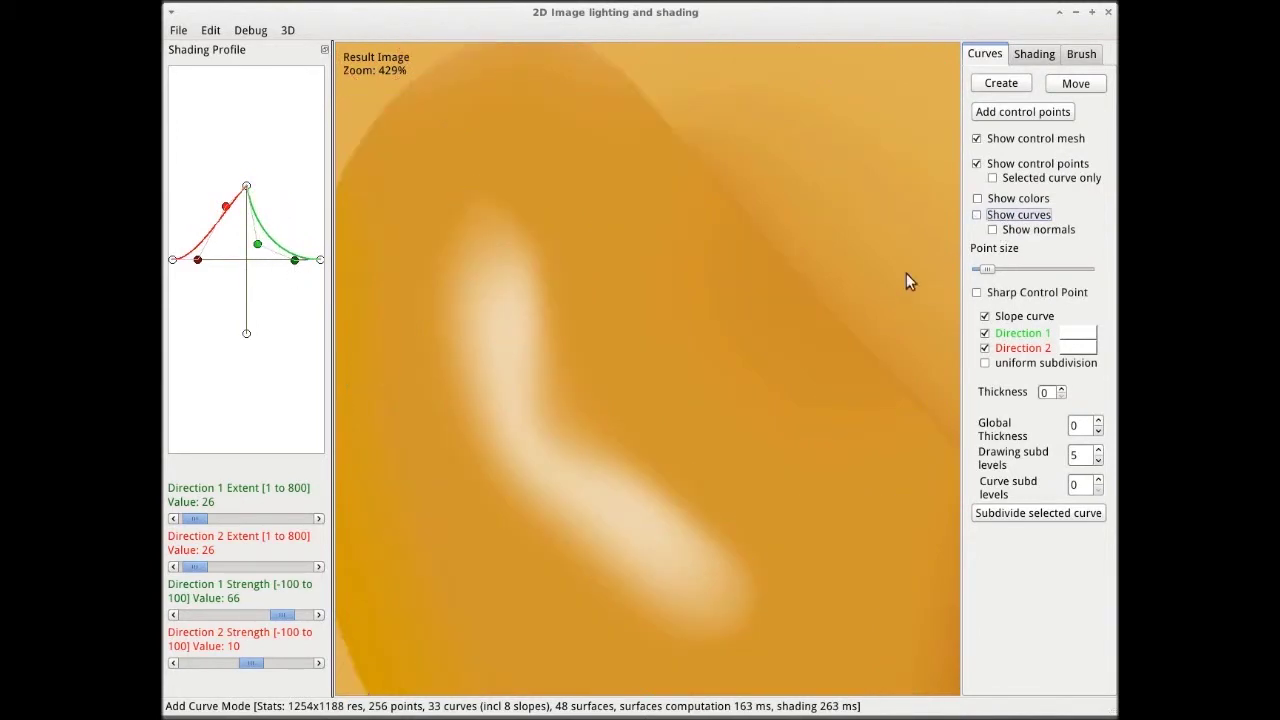
click(978, 215)
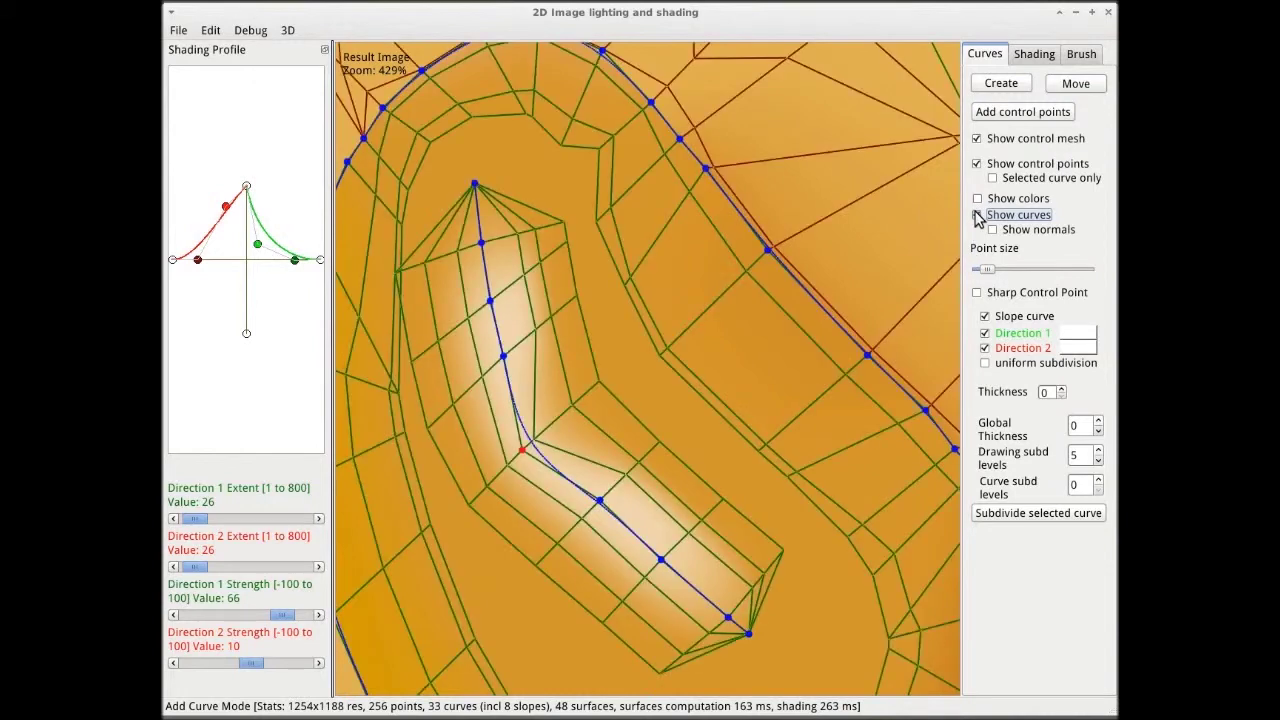
drag(257, 244, 270, 194)
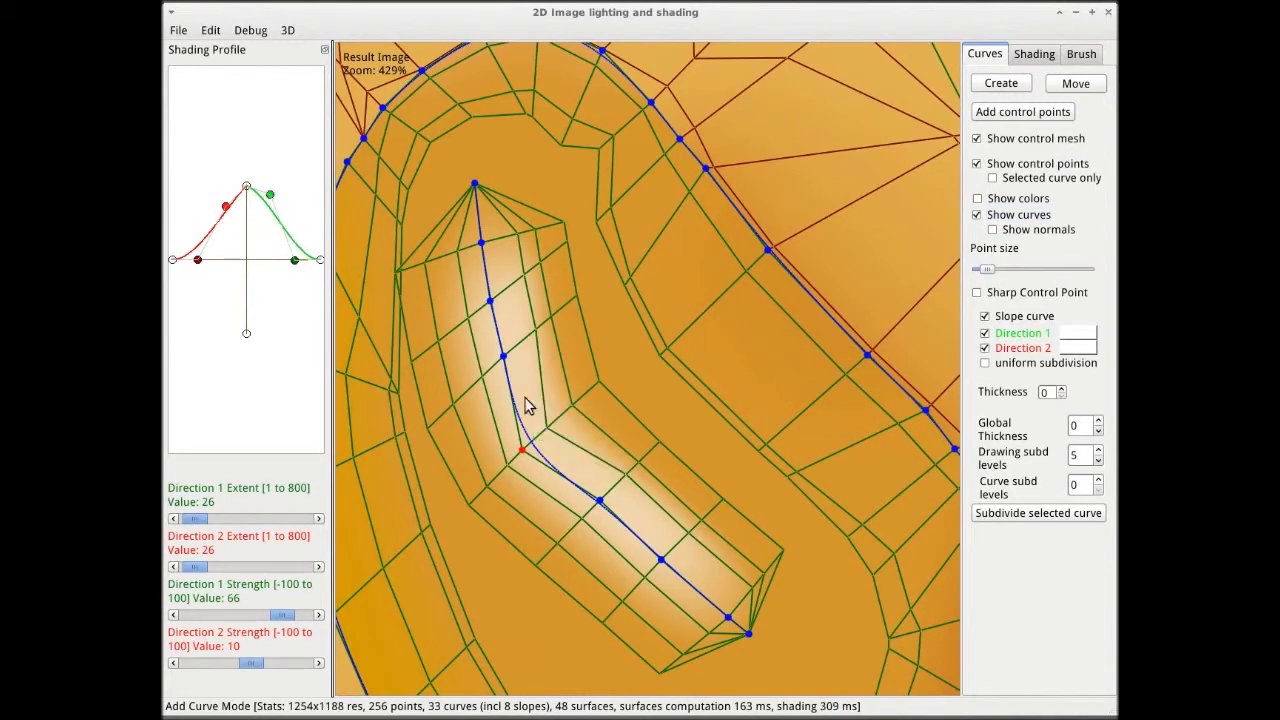
Examine the duck's sunglasses and beak with the curves hidden and shown.
scroll(850, 407, down, 3)
scroll(850, 400, down, 6)
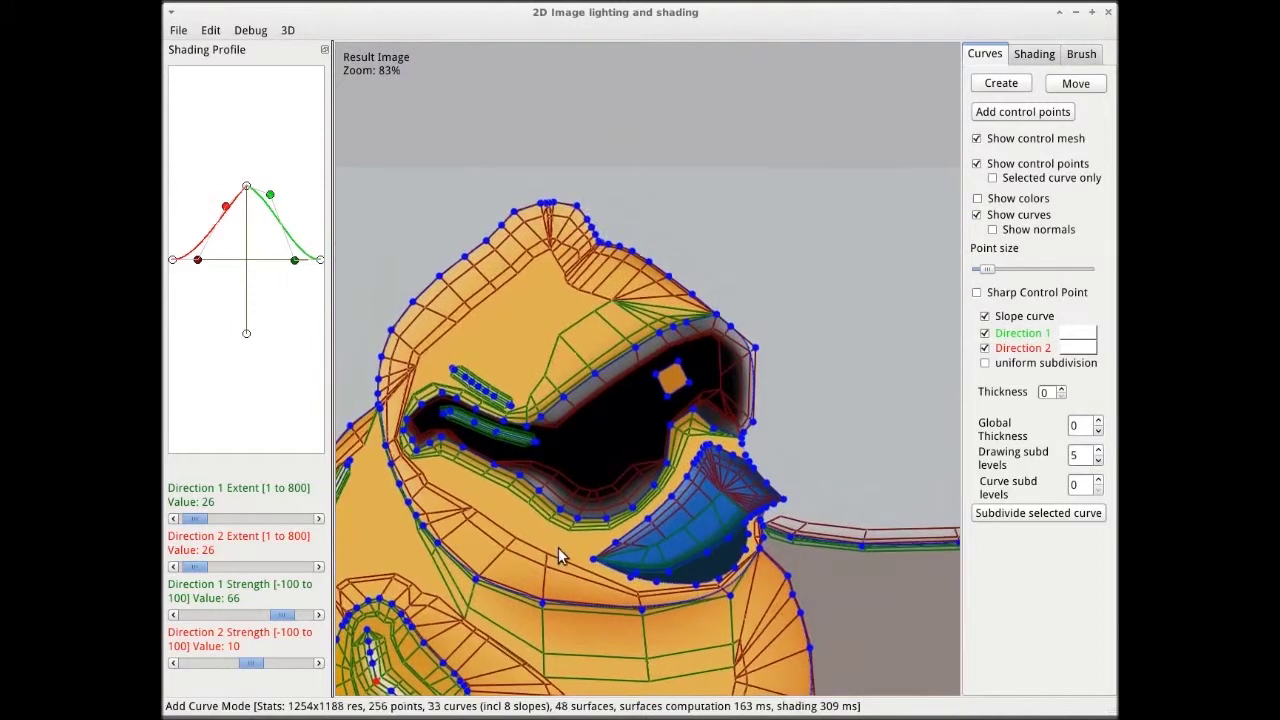
scroll(566, 530, up, 4)
click(978, 215)
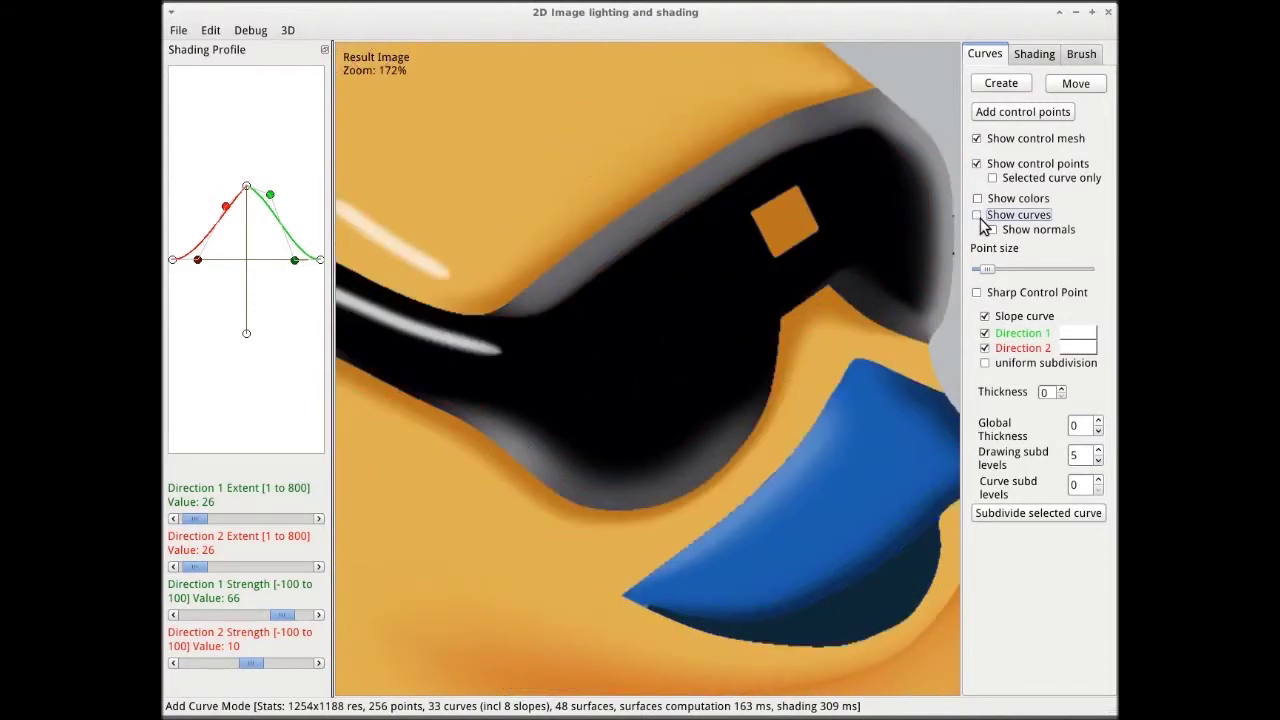
click(978, 215)
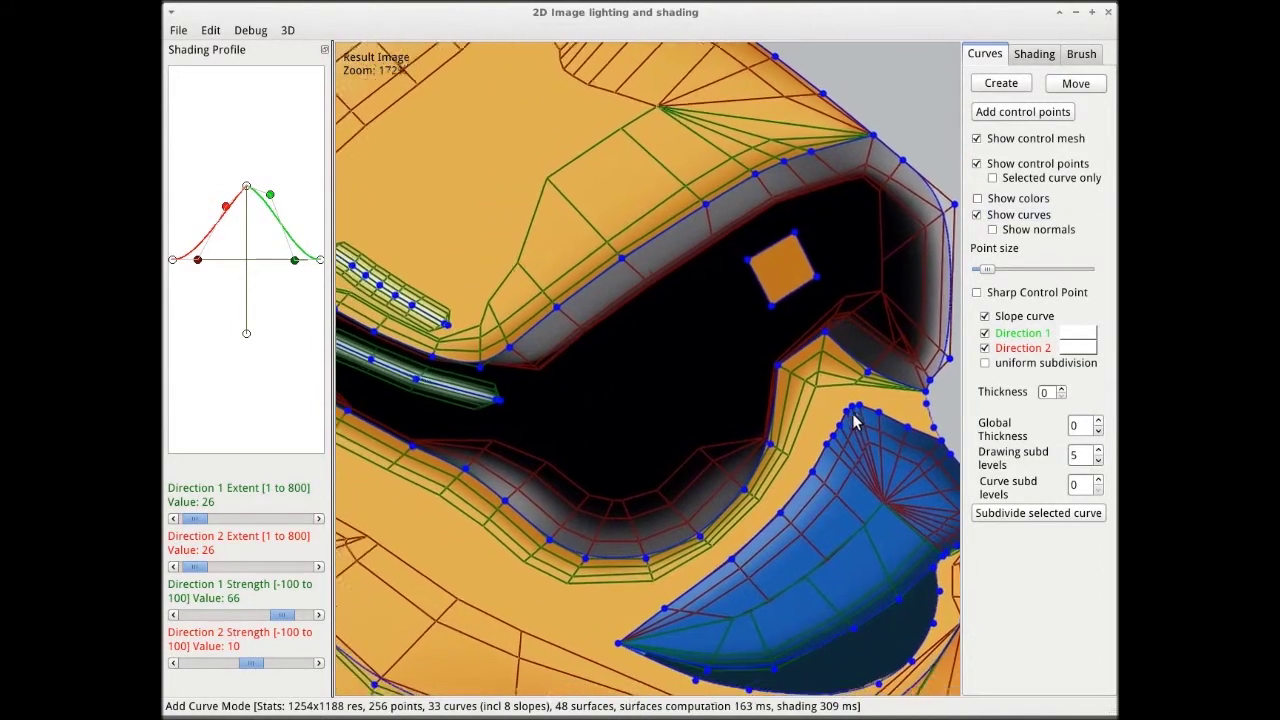
Select three control points along the sunglasses lens's lower rim and widen the Direction 2 profile handle for a fuller falloff.
click(641, 537)
scroll(641, 537, up, 2)
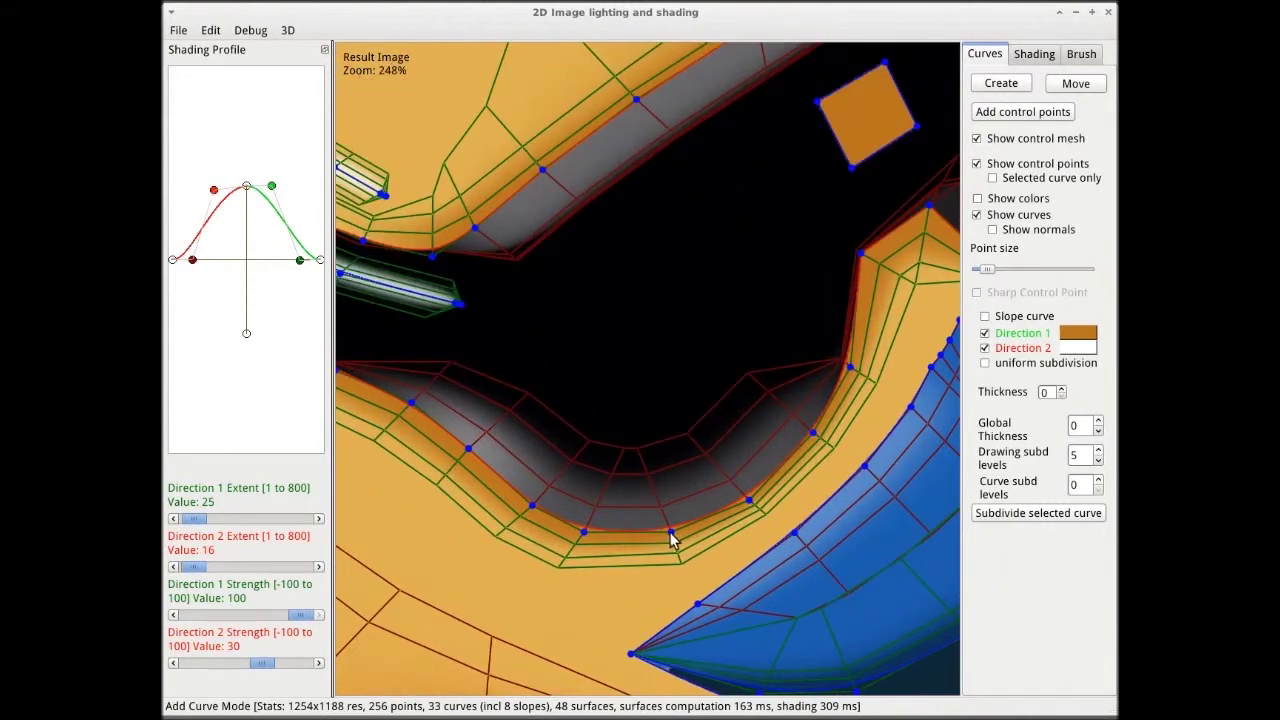
click(671, 533)
click(582, 533)
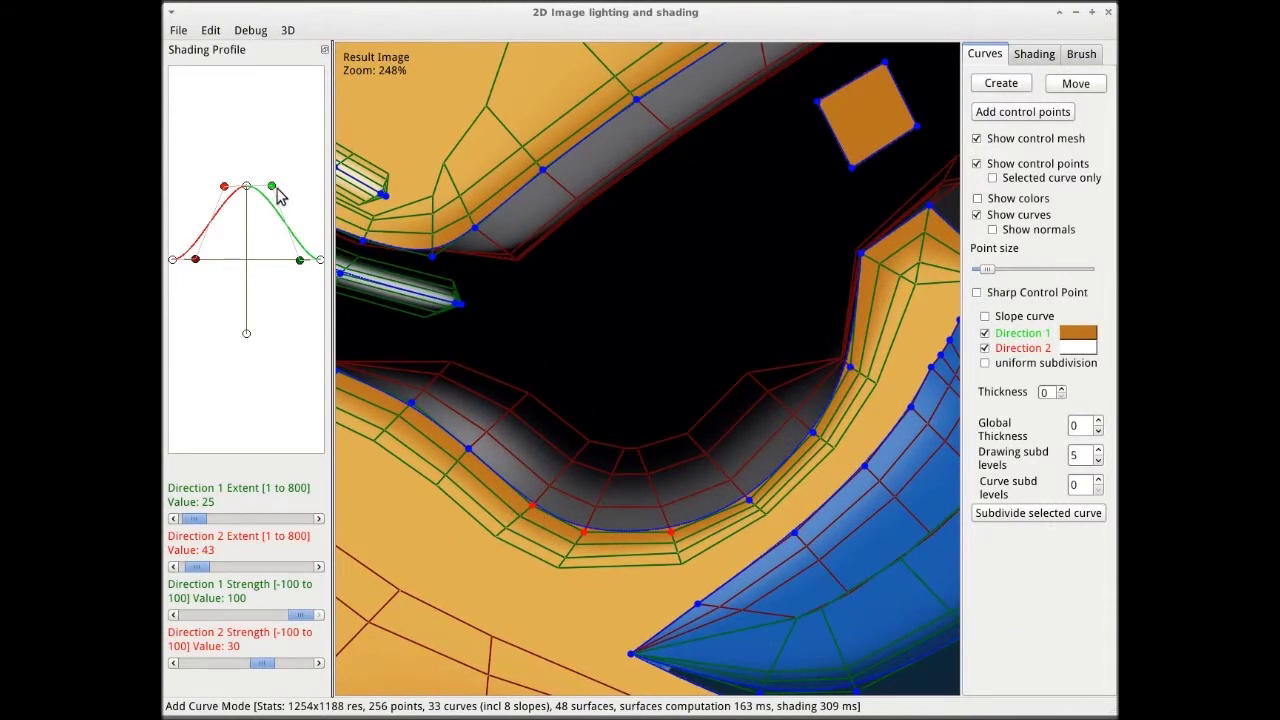
mouse_move(272, 189)
mouse_down()
mouse_move(286, 188)
mouse_move(214, 195)
mouse_up()
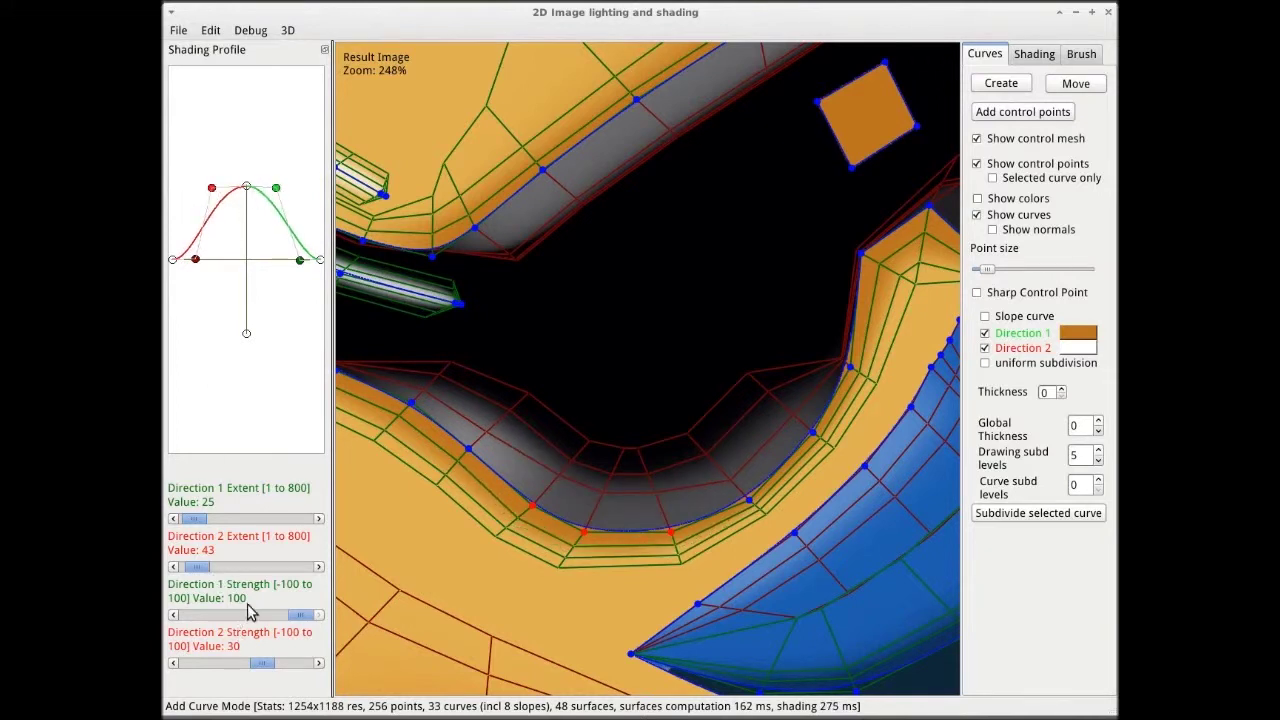
Set the Direction 2 strength of the selected lens rim points to 100 and preview the whole duck without the curves.
scroll(675, 425, down, 1)
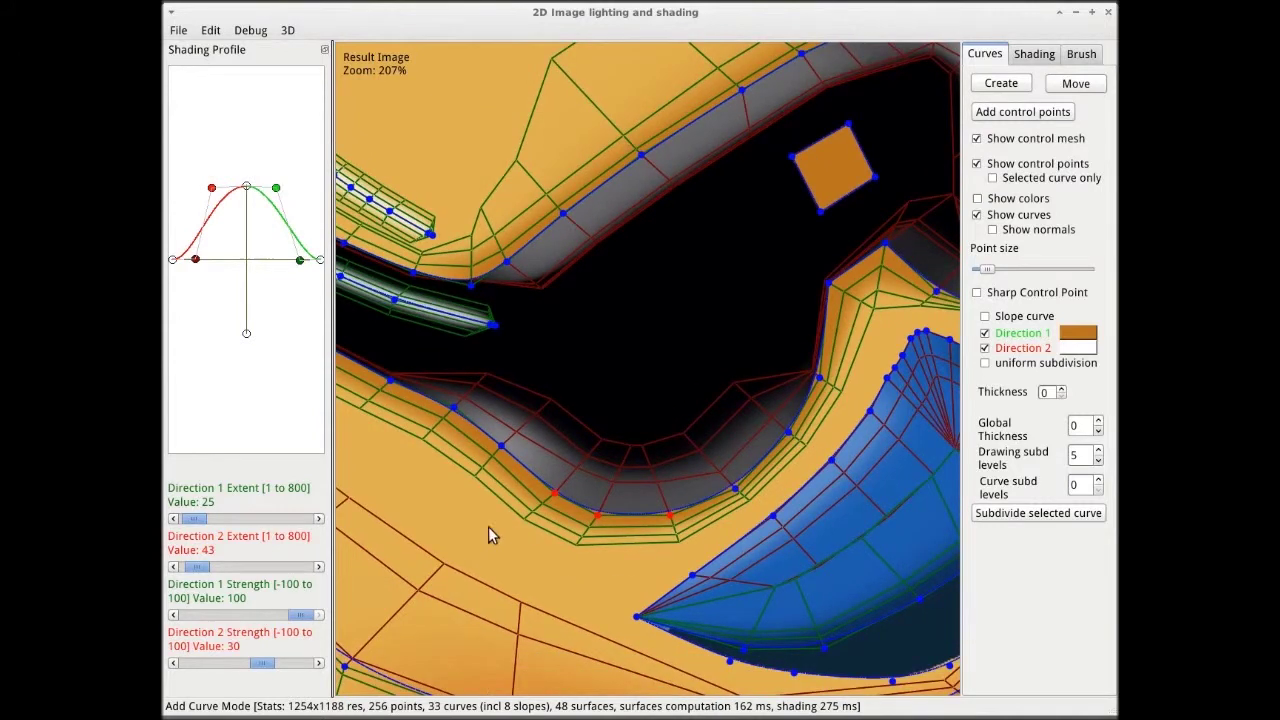
drag(262, 663, 320, 668)
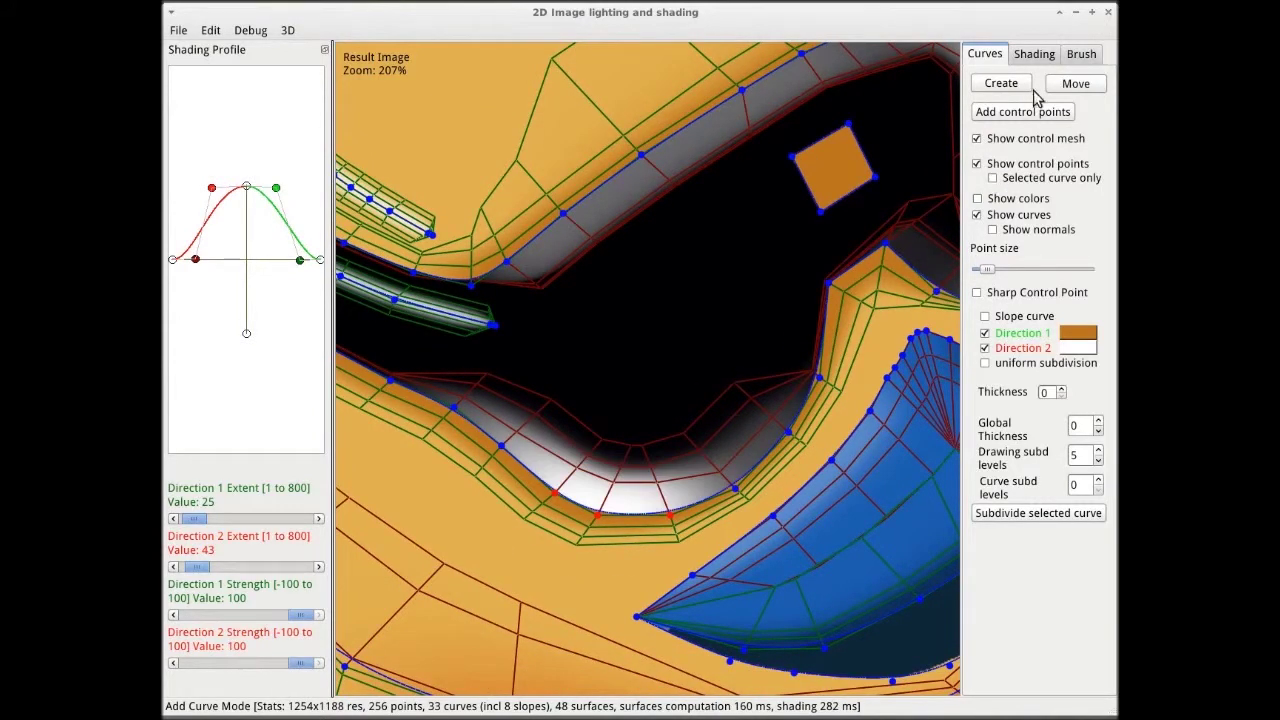
click(984, 218)
scroll(843, 376, down, 6)
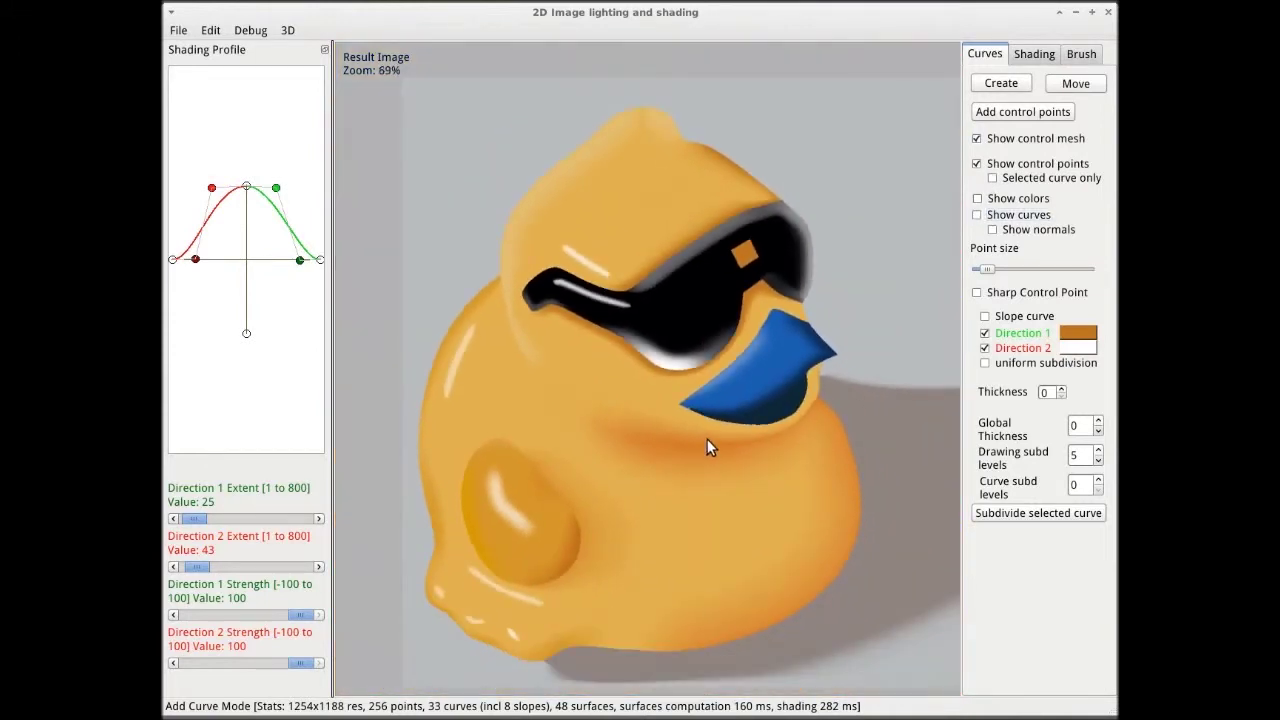
scroll(650, 440, down, 1)
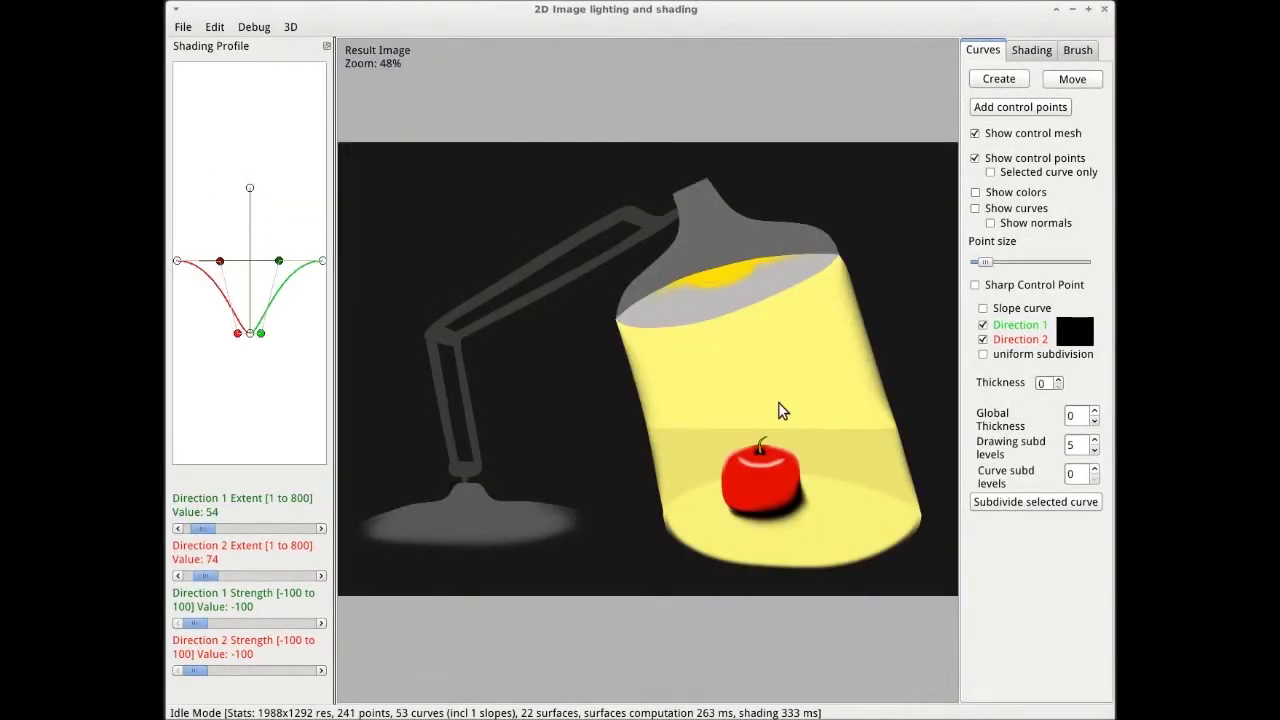
Show the lamp drawing's curves around the apple and pull both Direction 2 profile handles outward for a darker, fuller shadow.
drag(780, 409, 766, 487)
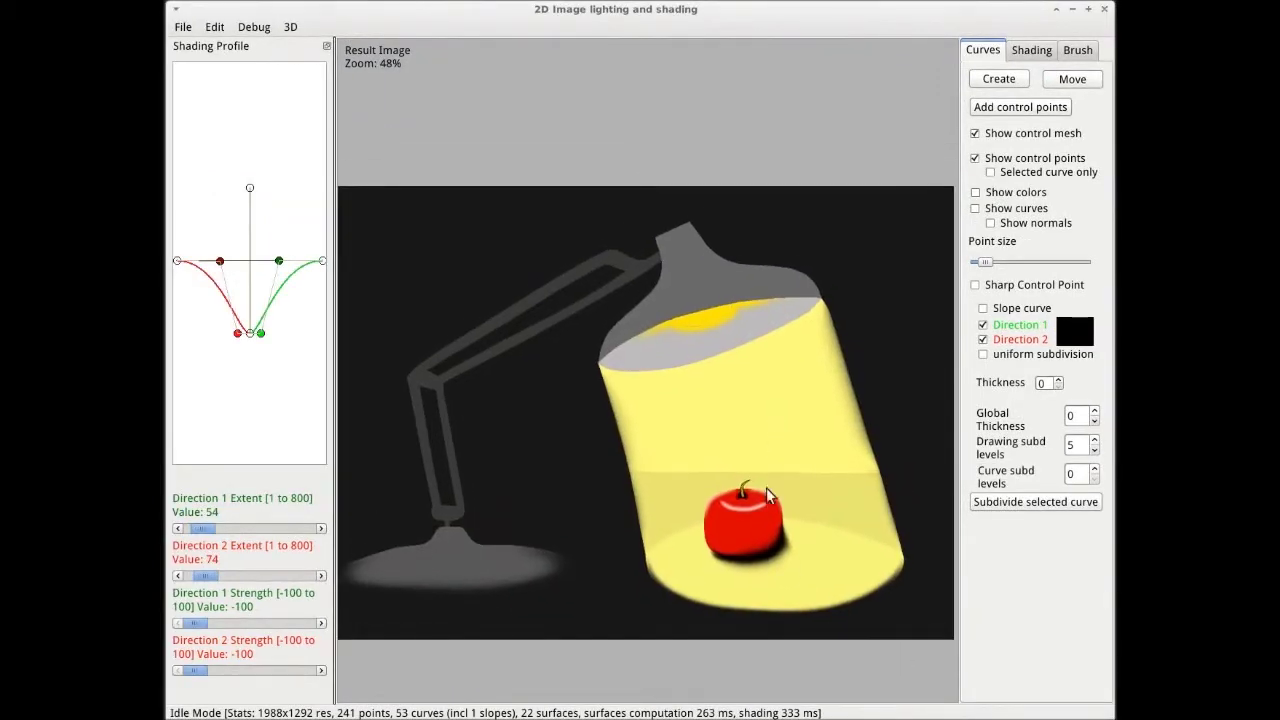
scroll(766, 487, up, 5)
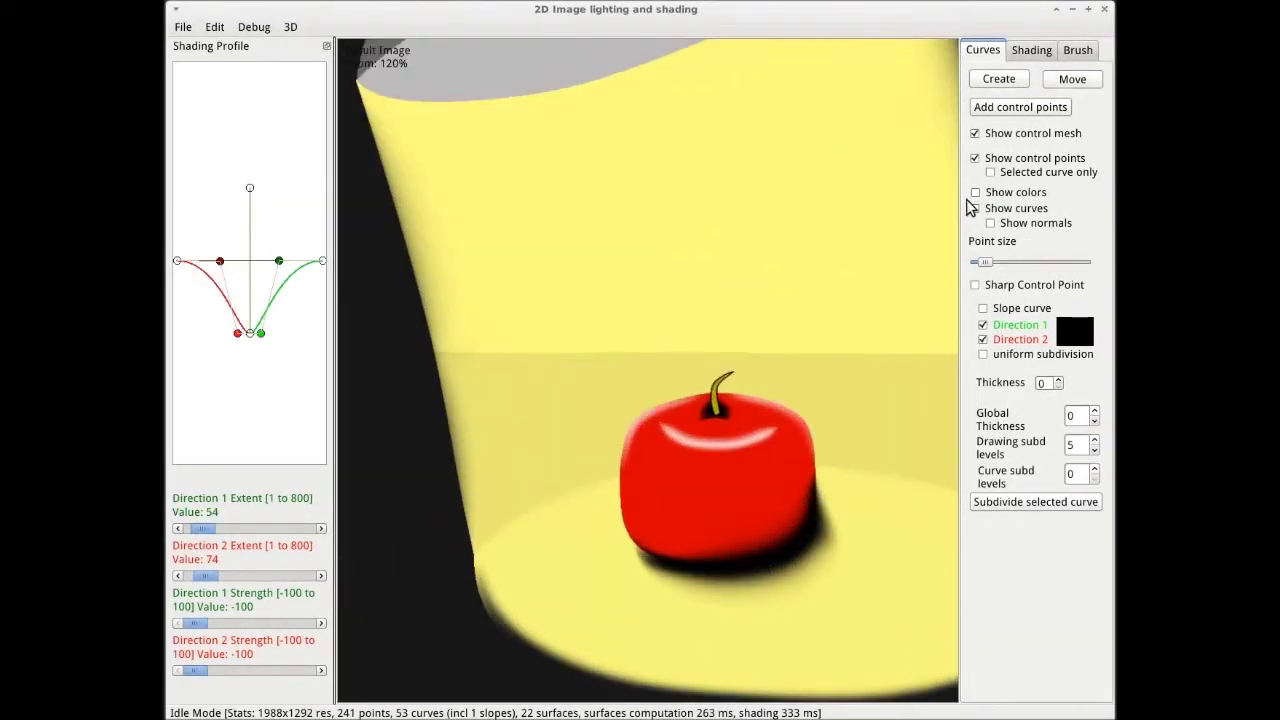
click(975, 208)
scroll(862, 556, up, 2)
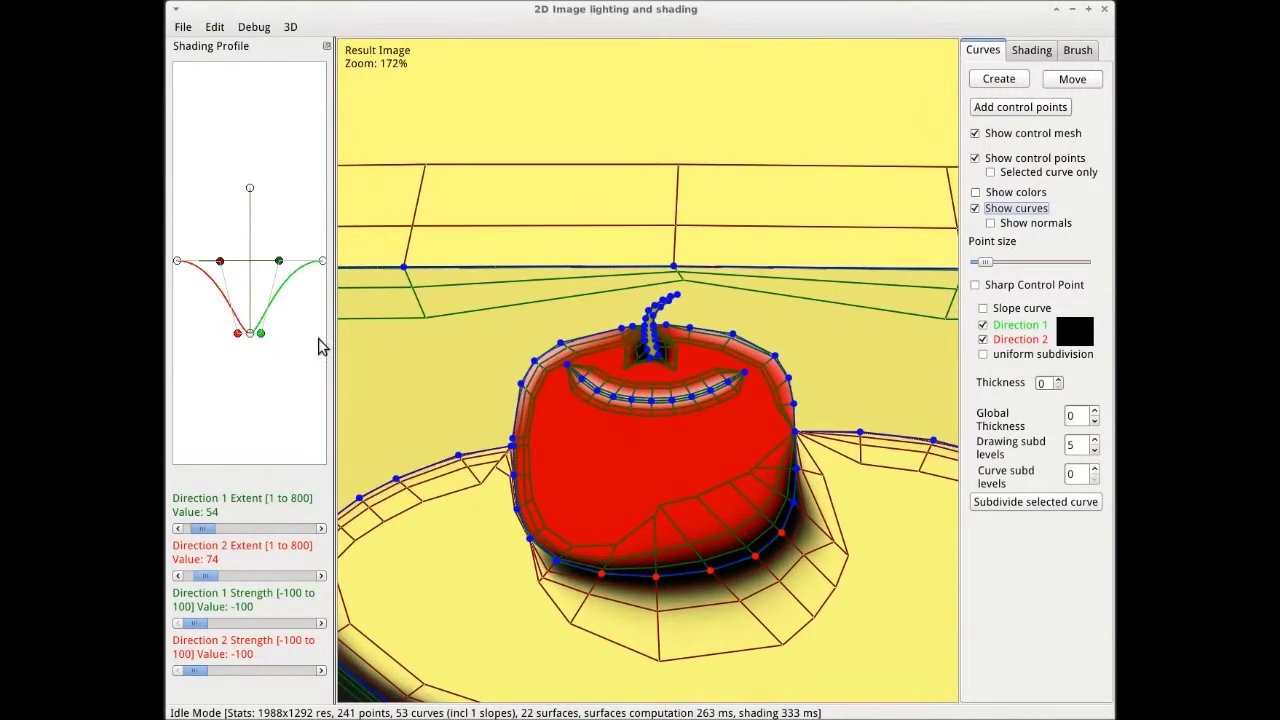
drag(219, 261, 193, 260)
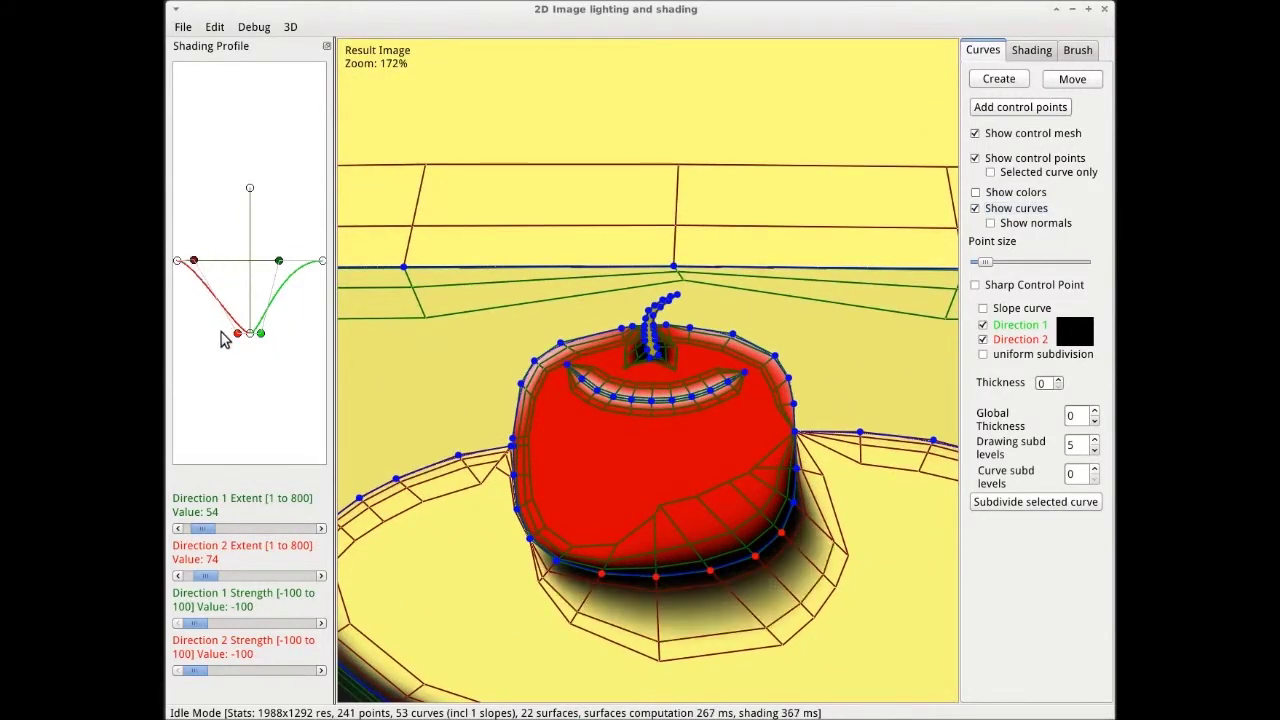
mouse_move(238, 338)
mouse_down()
mouse_move(183, 337)
mouse_move(201, 331)
mouse_up()
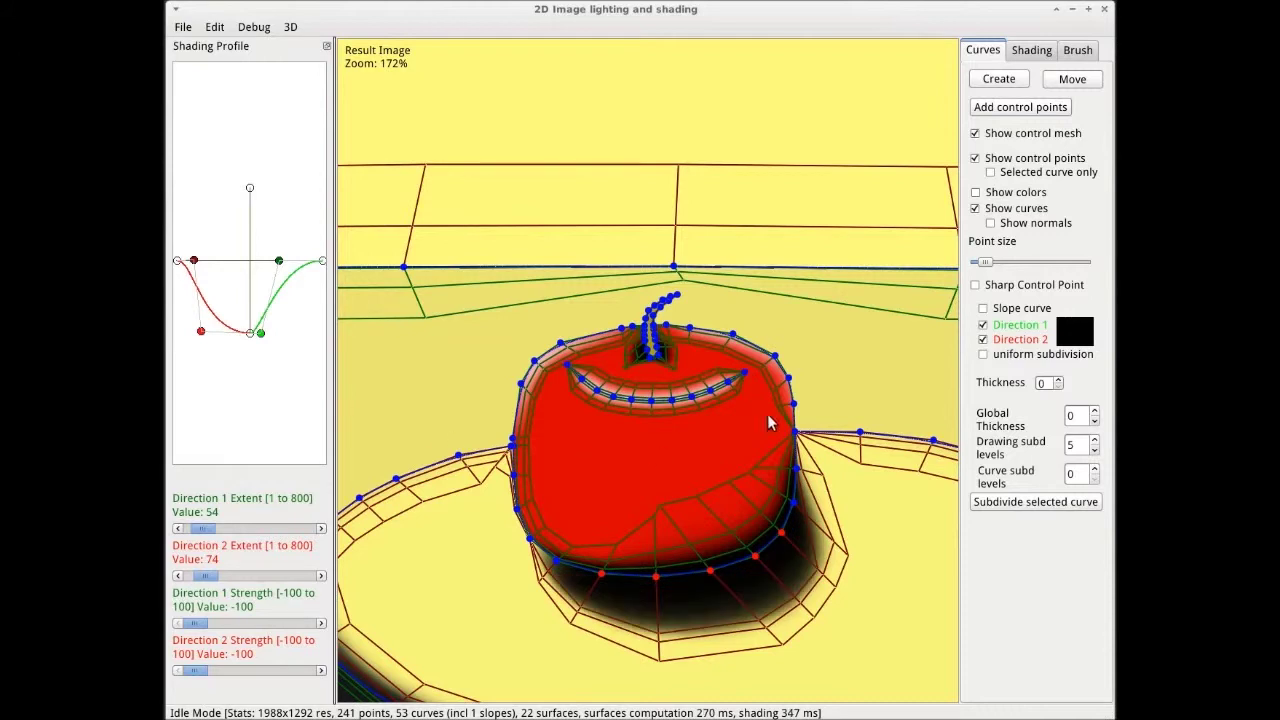
Hide the curves and move the lower Direction 2 profile handle partway back toward the centre to soften the apple's shadow.
click(975, 209)
scroll(878, 287, down, 1)
scroll(428, 349, down, 1)
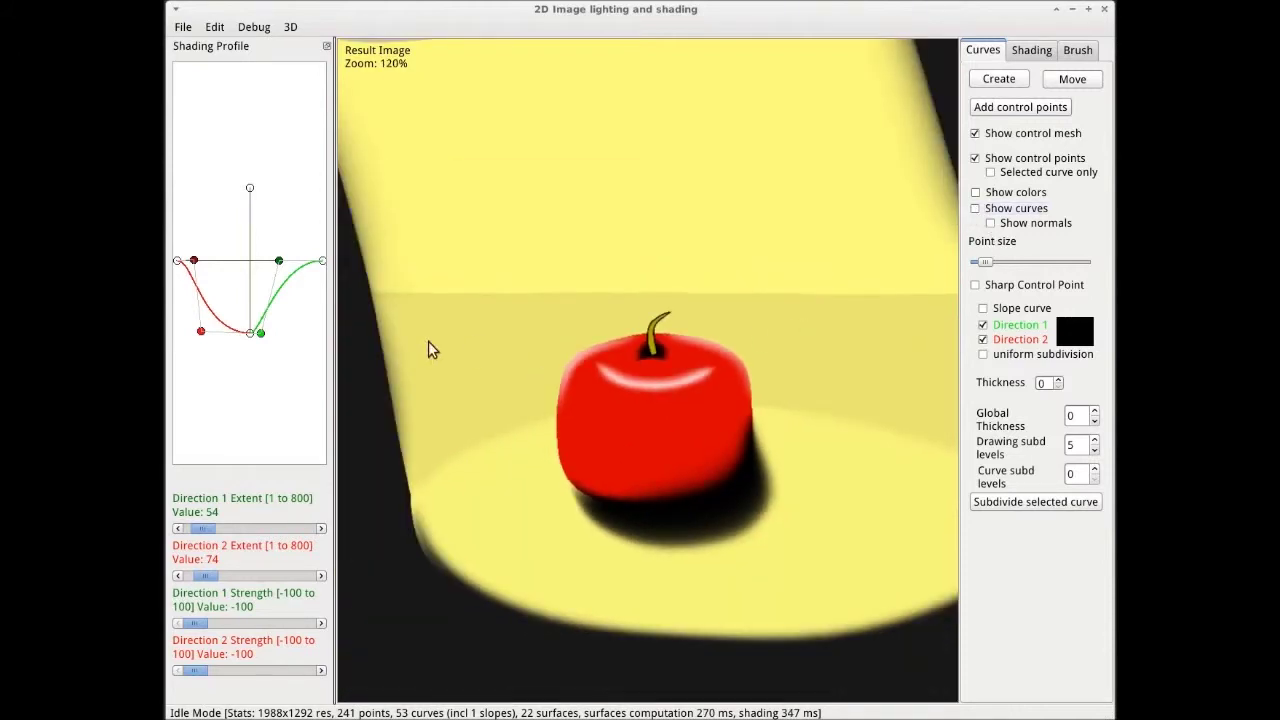
drag(200, 332, 218, 334)
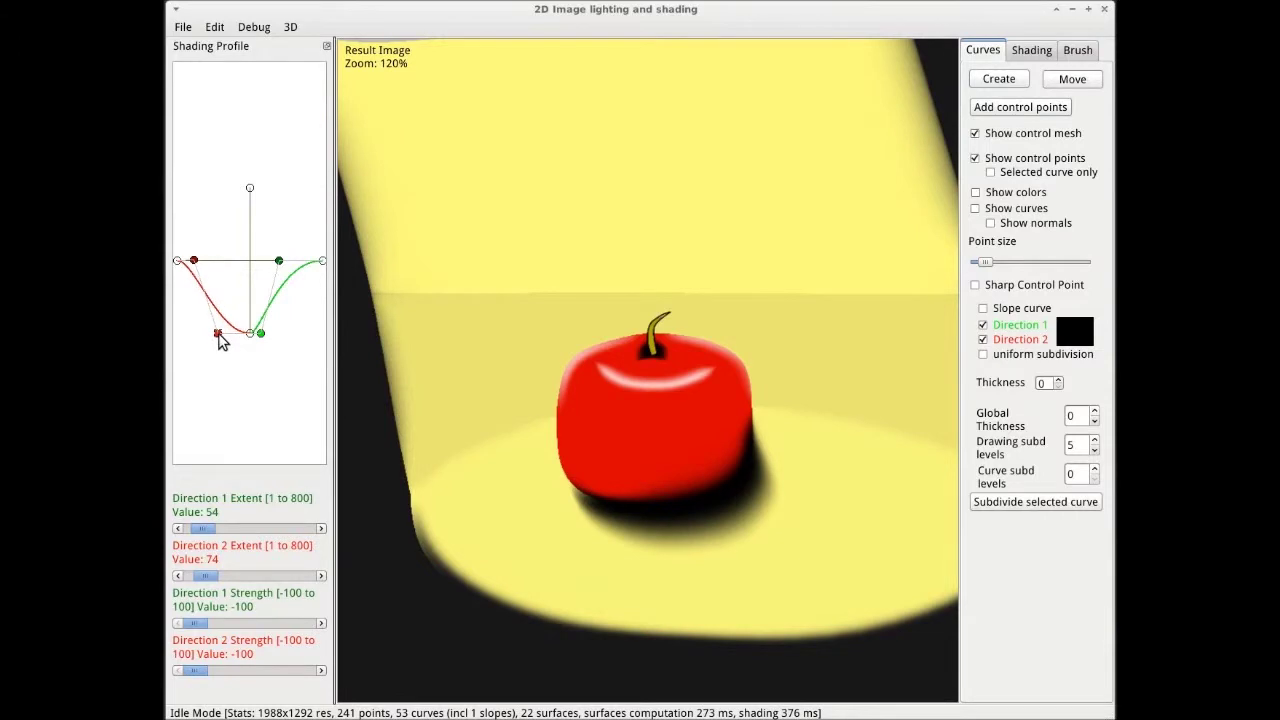
scroll(512, 330, down, 4)
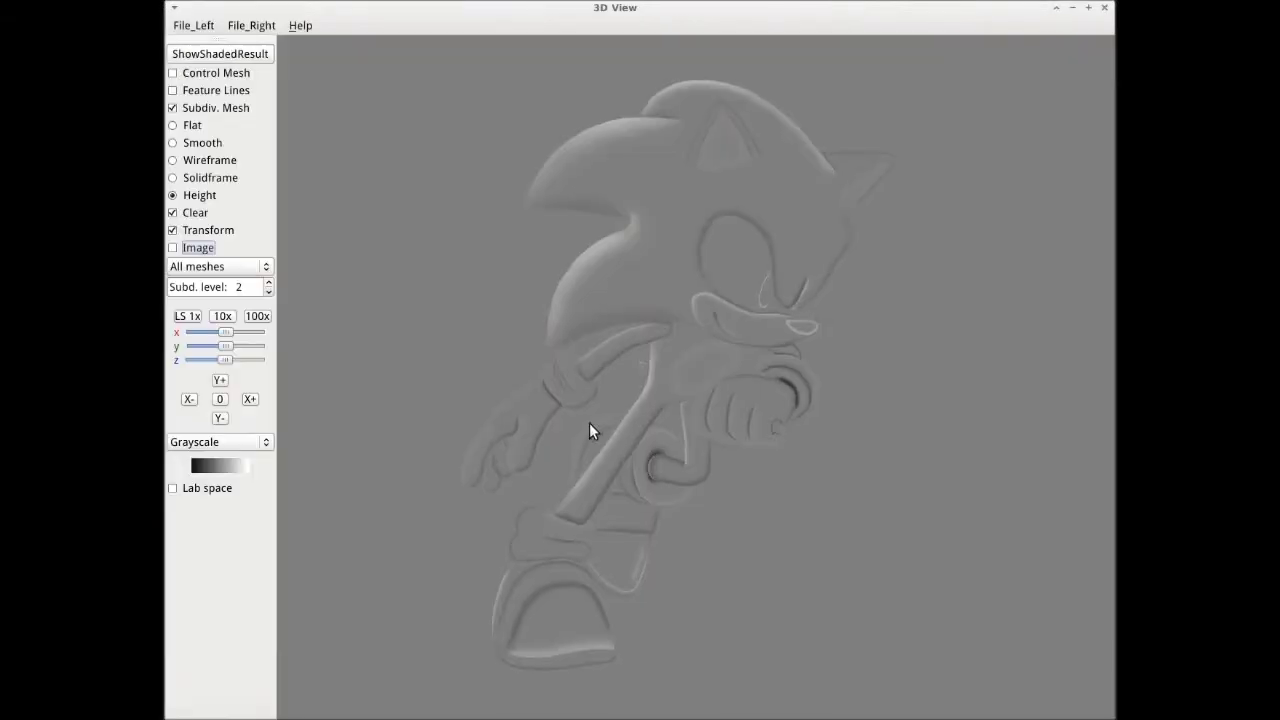
Display the image on the running character's height surface in the 3D view and examine it from another angle.
click(173, 247)
scroll(668, 373, up, 5)
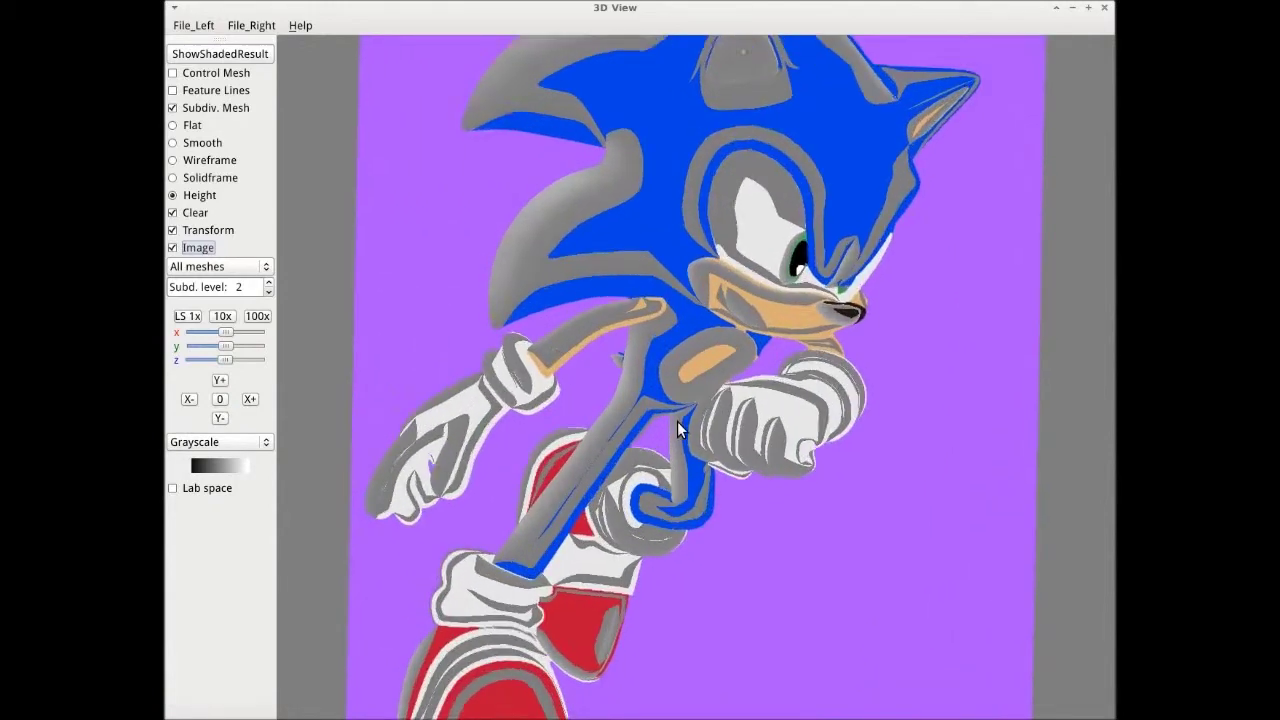
mouse_move(833, 437)
mouse_down()
mouse_move(714, 443)
mouse_move(317, 387)
mouse_move(495, 402)
mouse_up()
scroll(697, 520, down, 3)
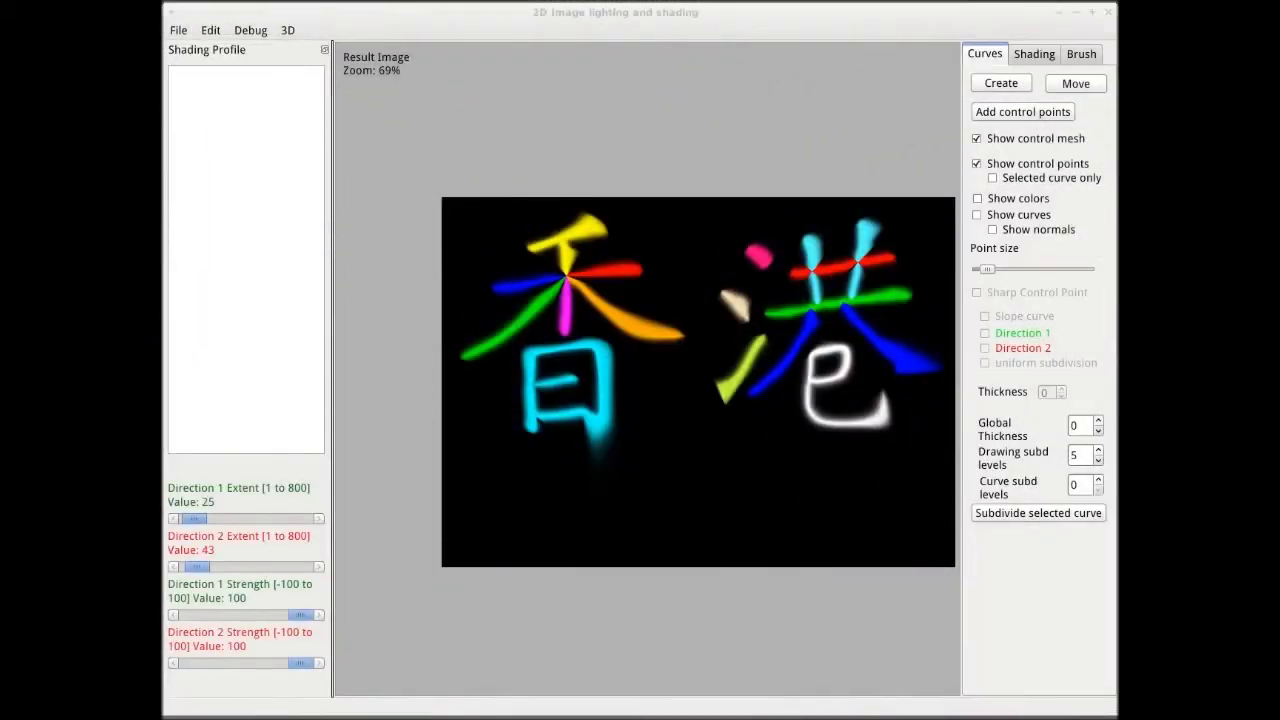